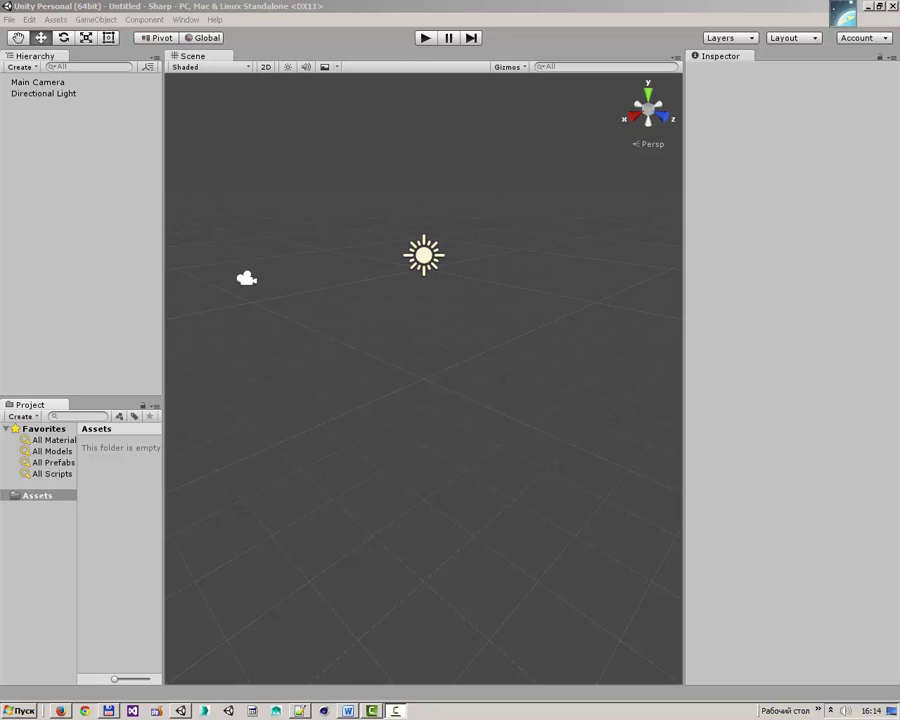
# Create a new C# script in Assets, keep the default name NewBehaviourScript, and select it
pyautogui.rightClick(110, 482)
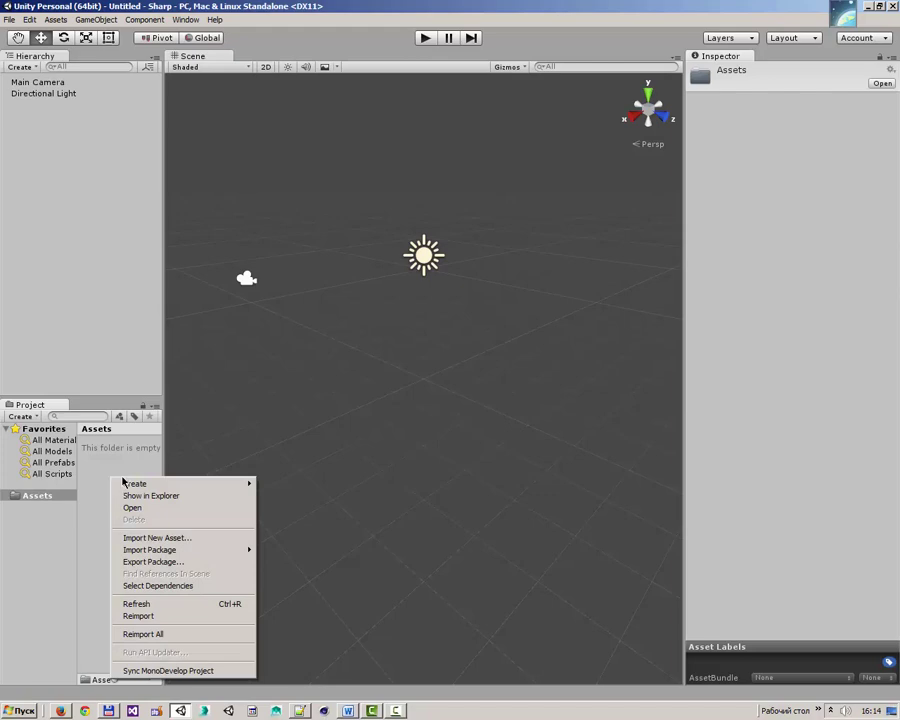
pyautogui.moveTo(201, 483)
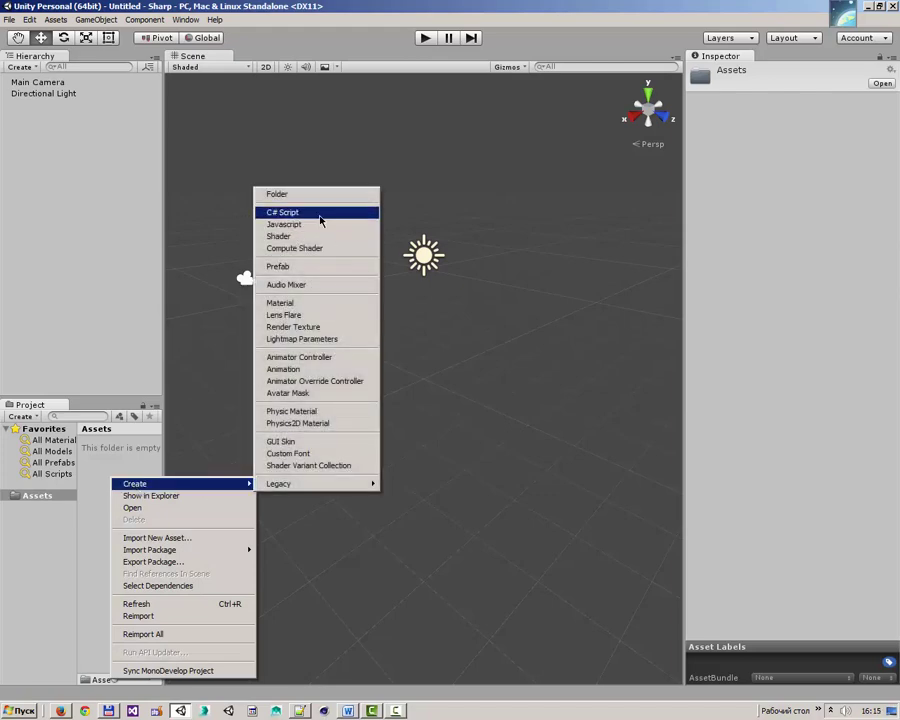
pyautogui.click(320, 214)
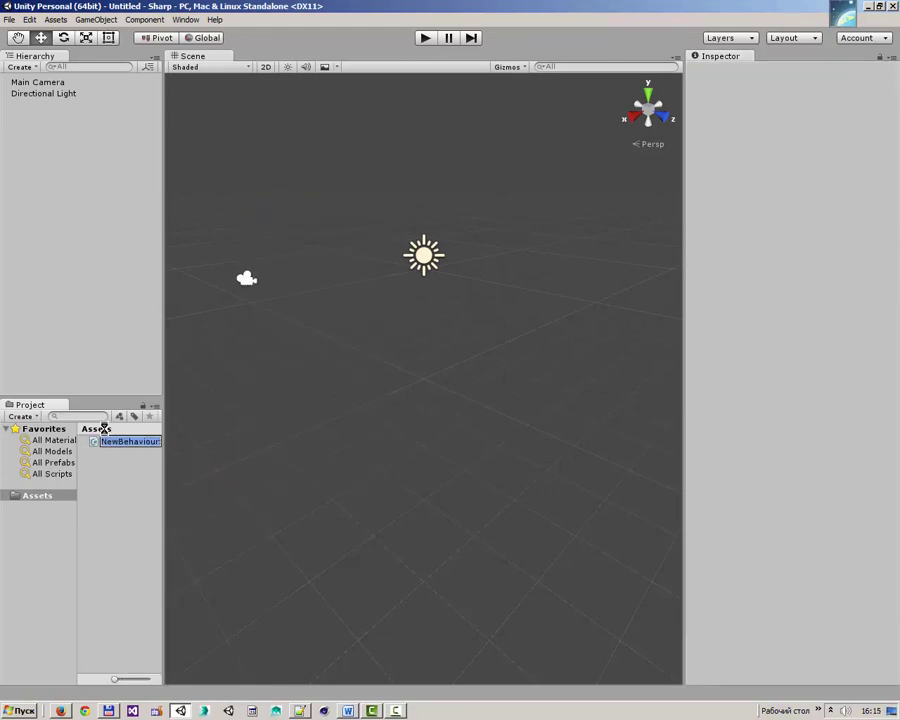
pyautogui.press('Return')
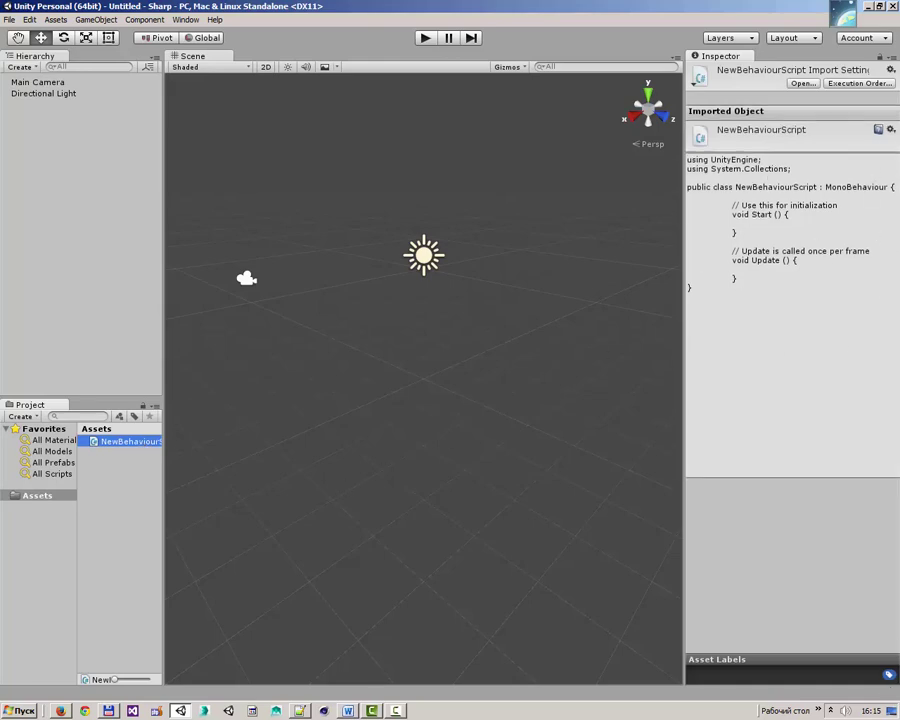
pyautogui.click(140, 497)
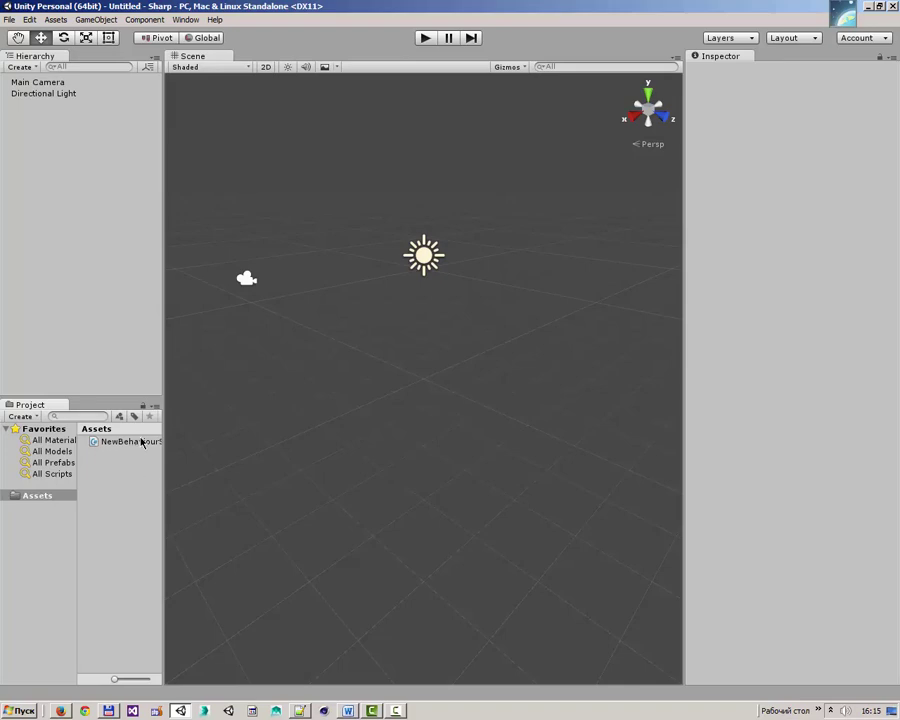
pyautogui.click(140, 444)
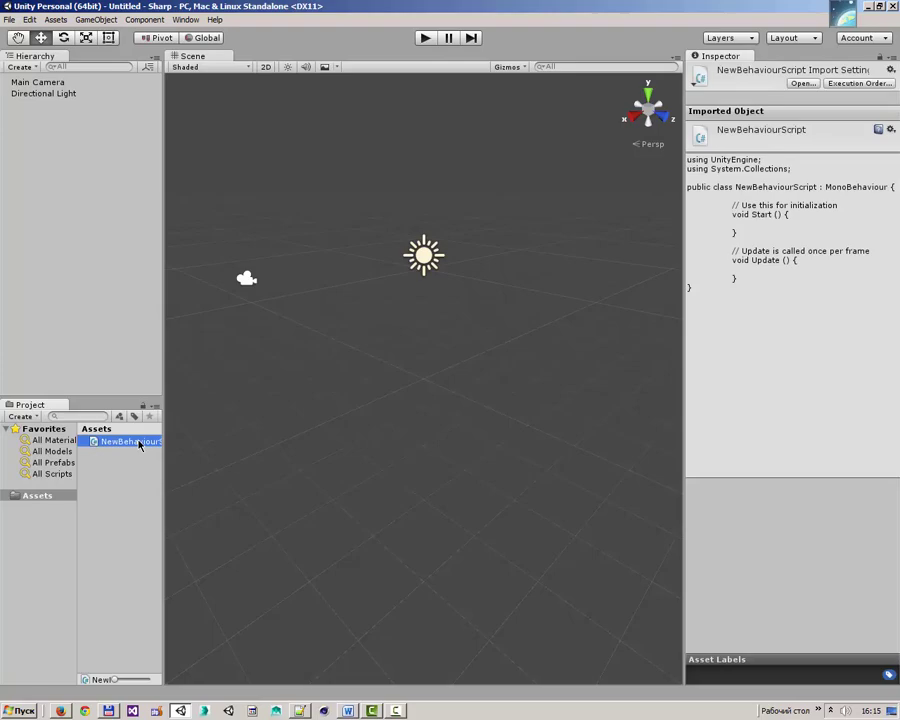
# Open NewBehaviourScript in Visual Studio and reload the externally changed solution
pyautogui.doubleClick(140, 444)
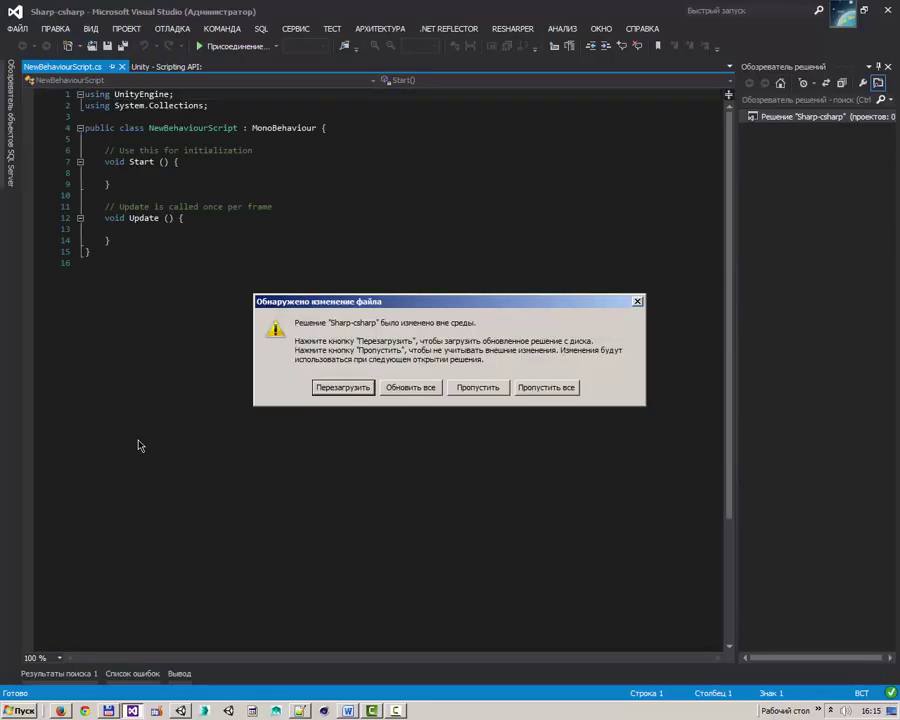
pyautogui.click(352, 387)
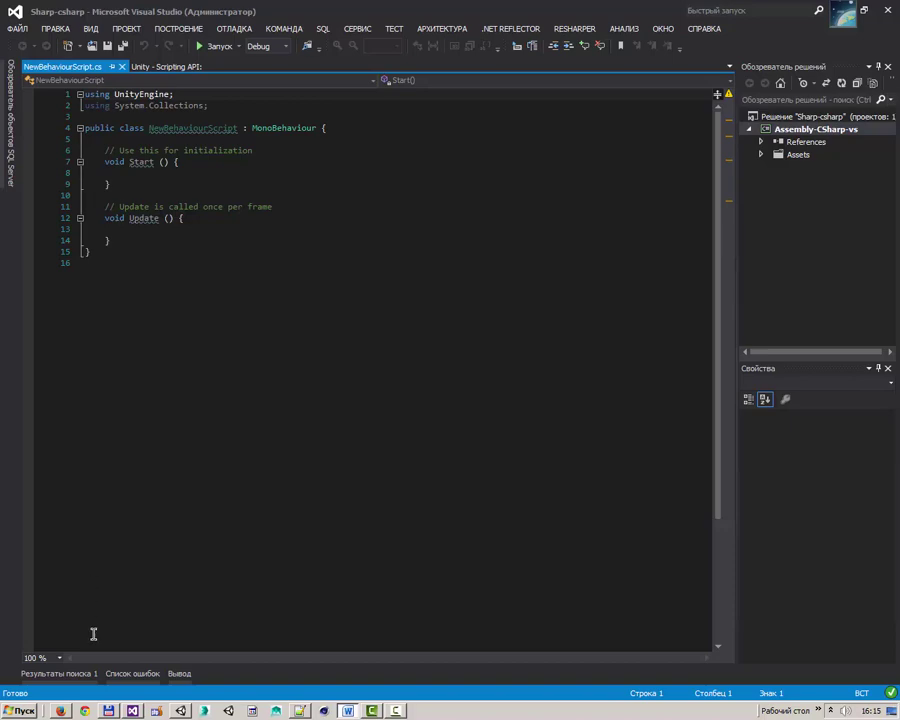
# Confirm Unity's External Tools preferences use Microsoft Visual Studio 2012 as script editor
pyautogui.click(181, 711)
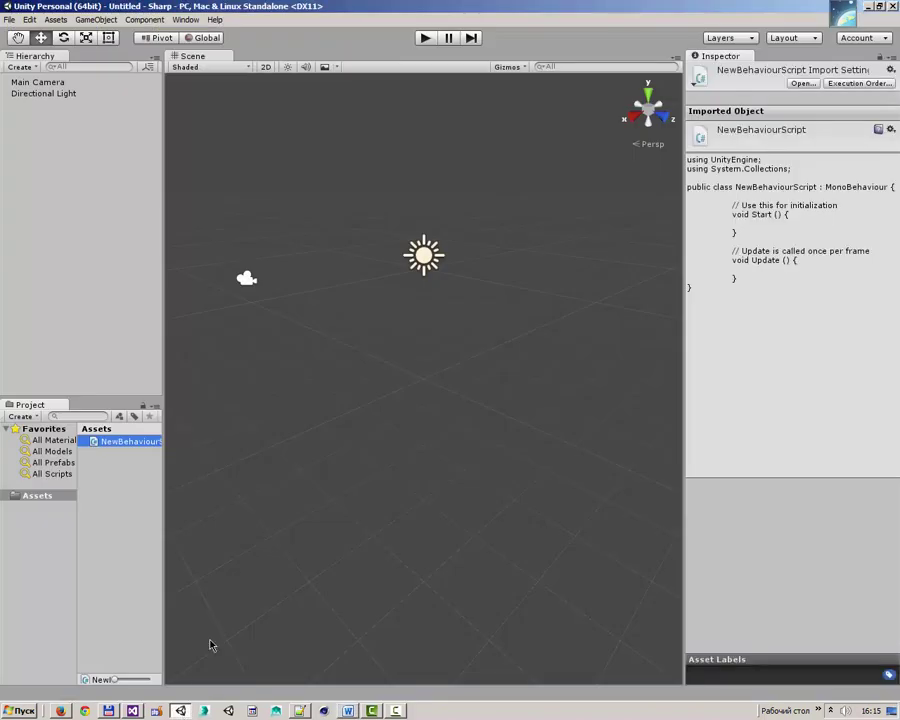
pyautogui.click(30, 19)
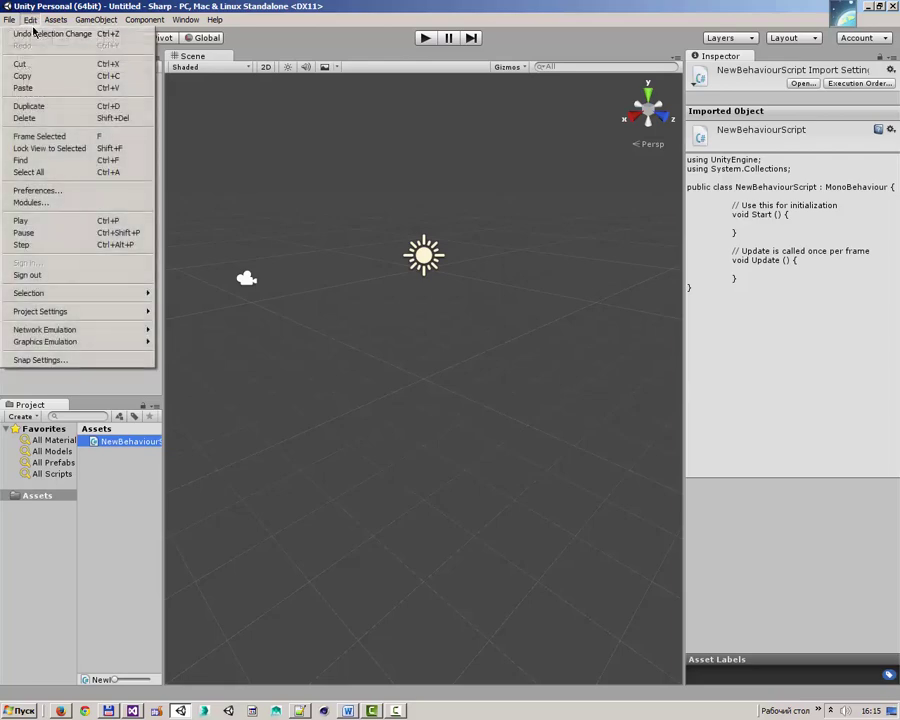
pyautogui.click(37, 190)
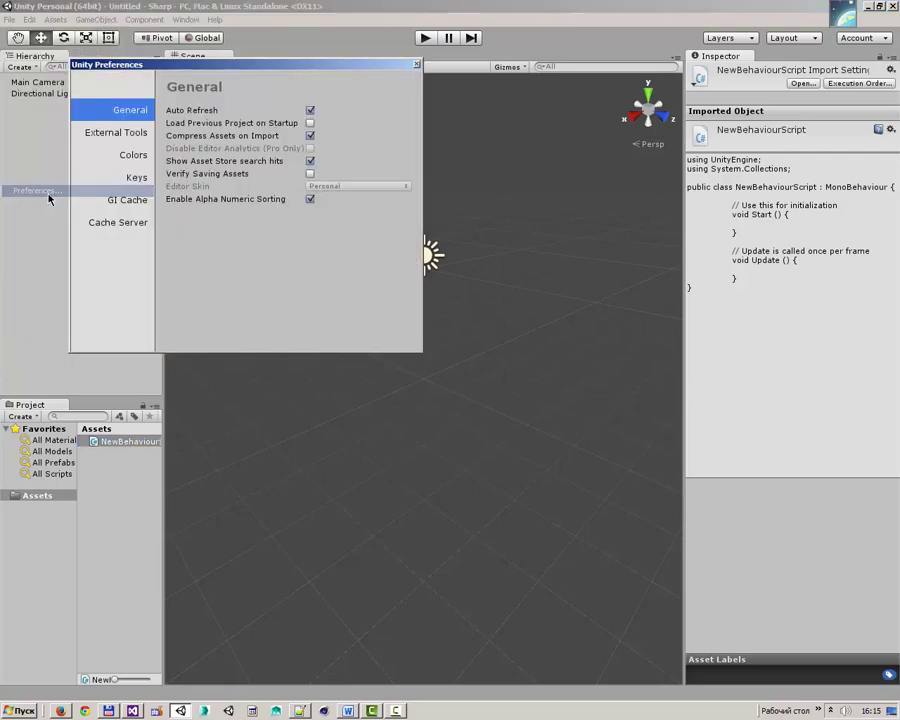
pyautogui.click(115, 134)
pyautogui.click(404, 112)
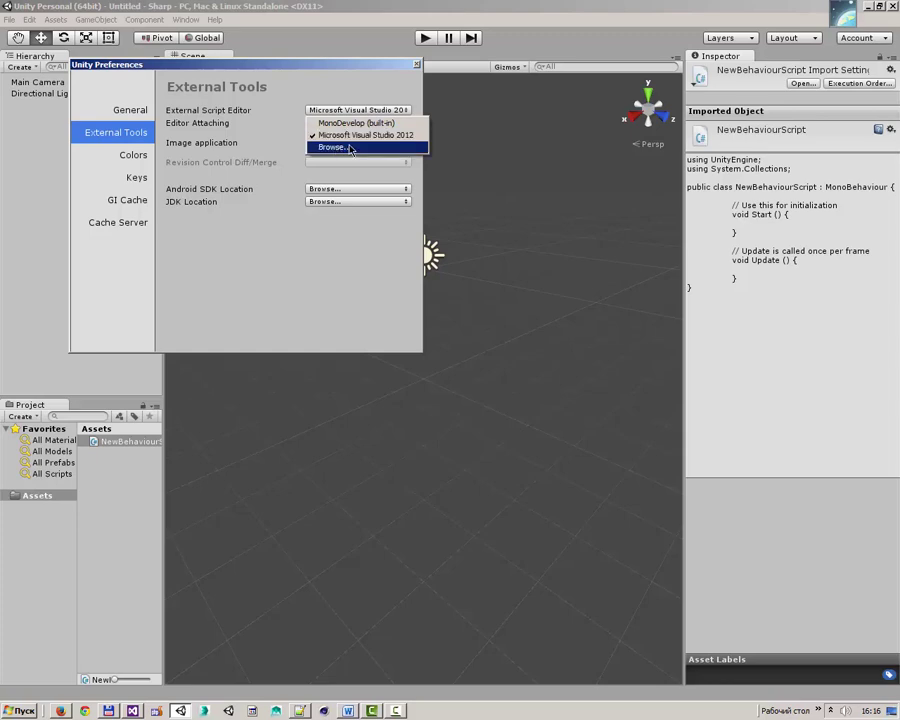
pyautogui.click(132, 711)
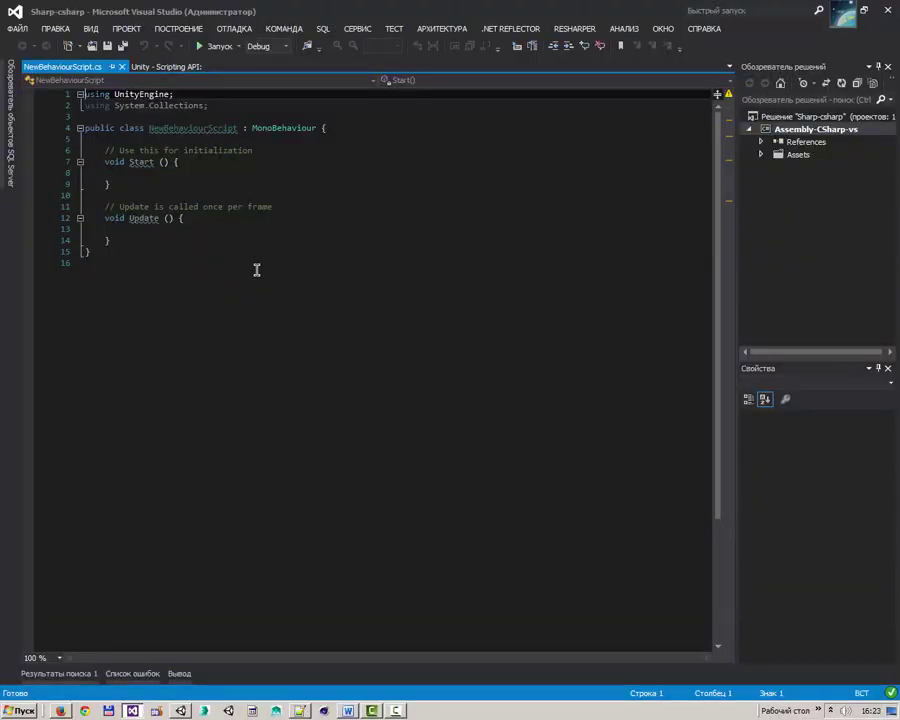
# Rename the class NewBehaviourScript to Lesson1 and save the script
pyautogui.doubleClick(174, 129)
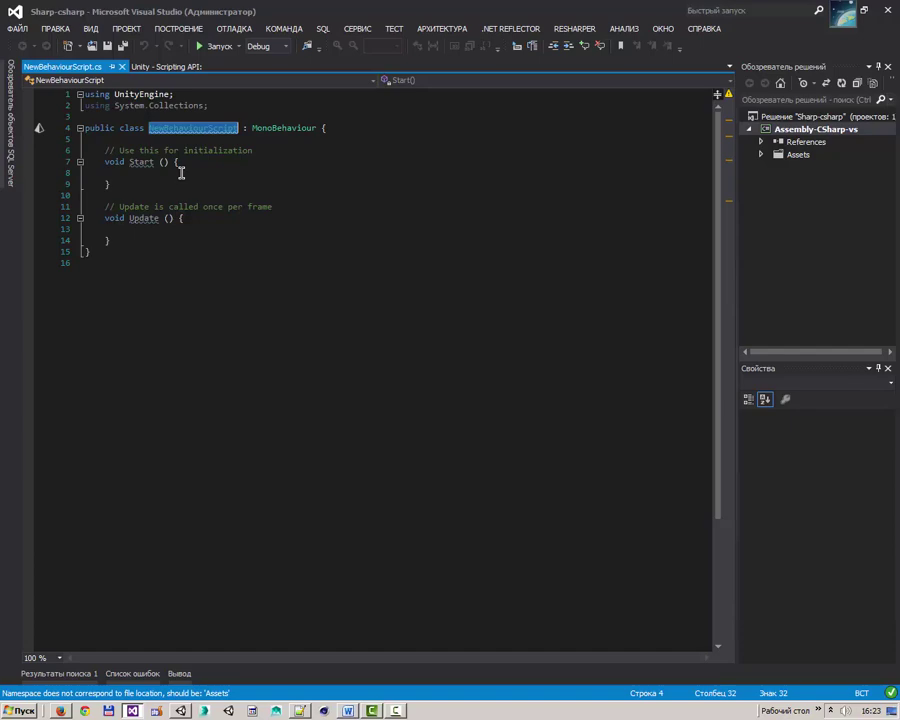
pyautogui.write('Less')
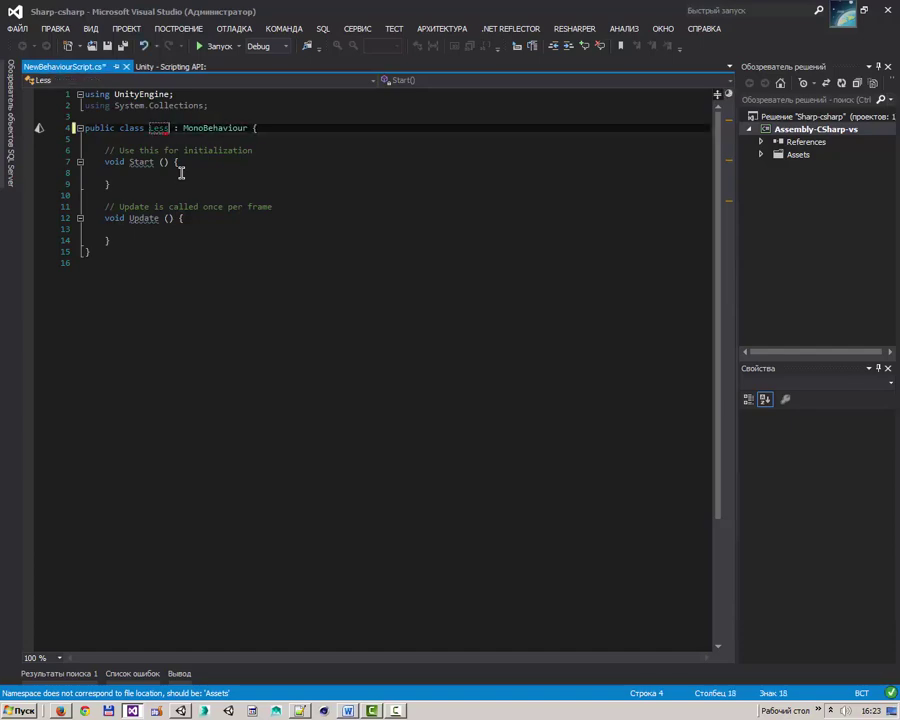
pyautogui.write('on1')
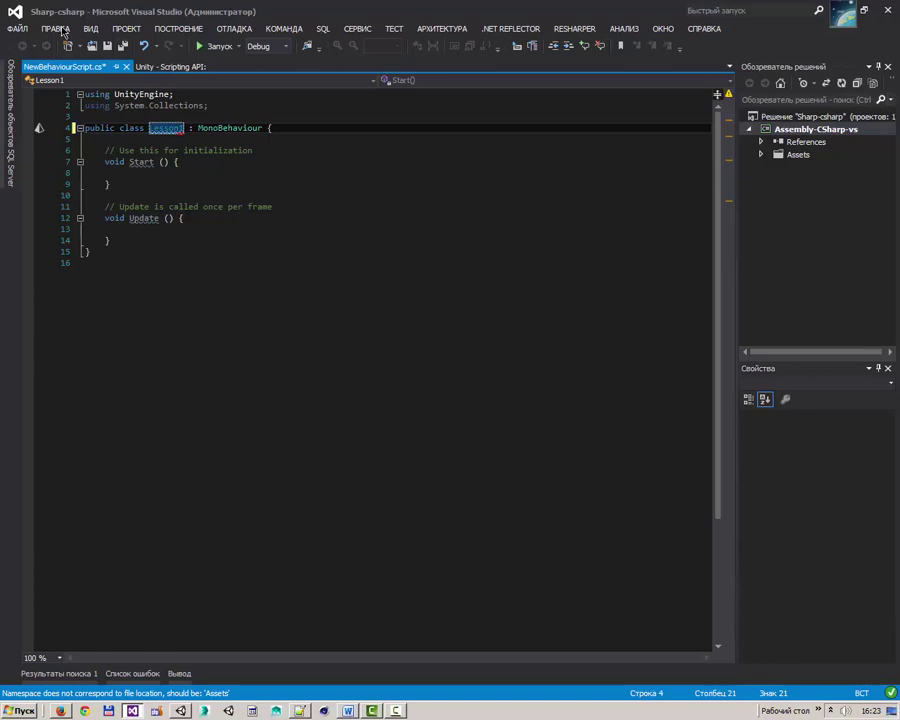
pyautogui.click(108, 47)
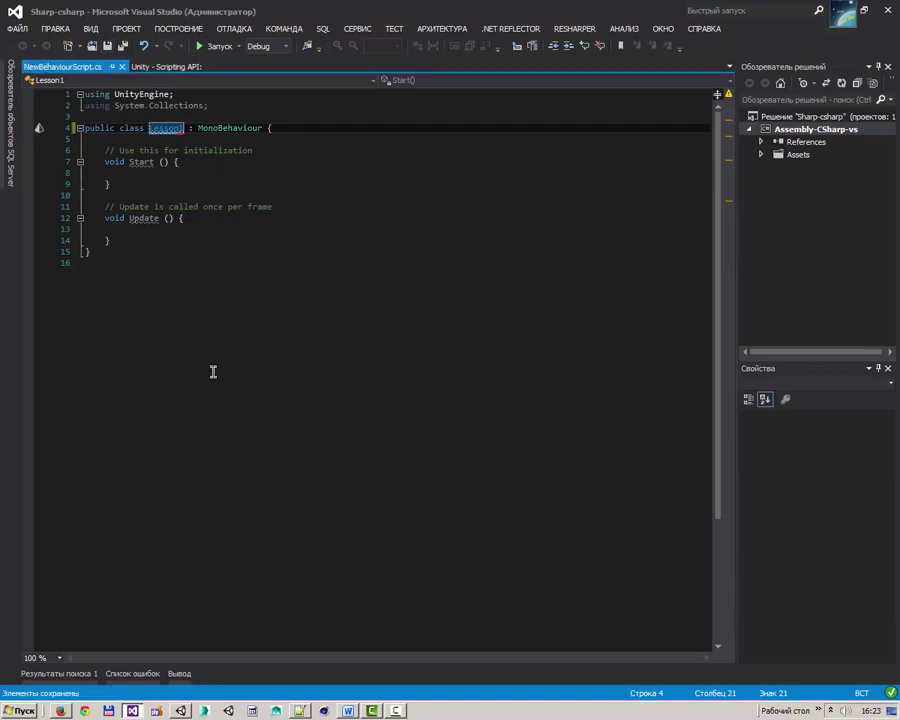
pyautogui.click(184, 711)
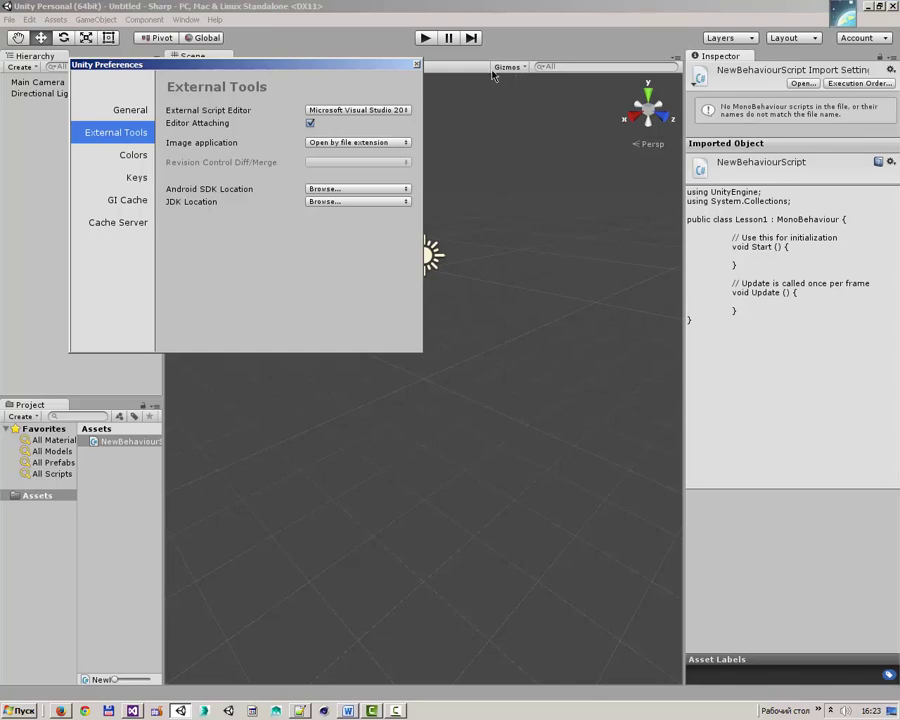
# Close the Unity Preferences window
pyautogui.click(416, 64)
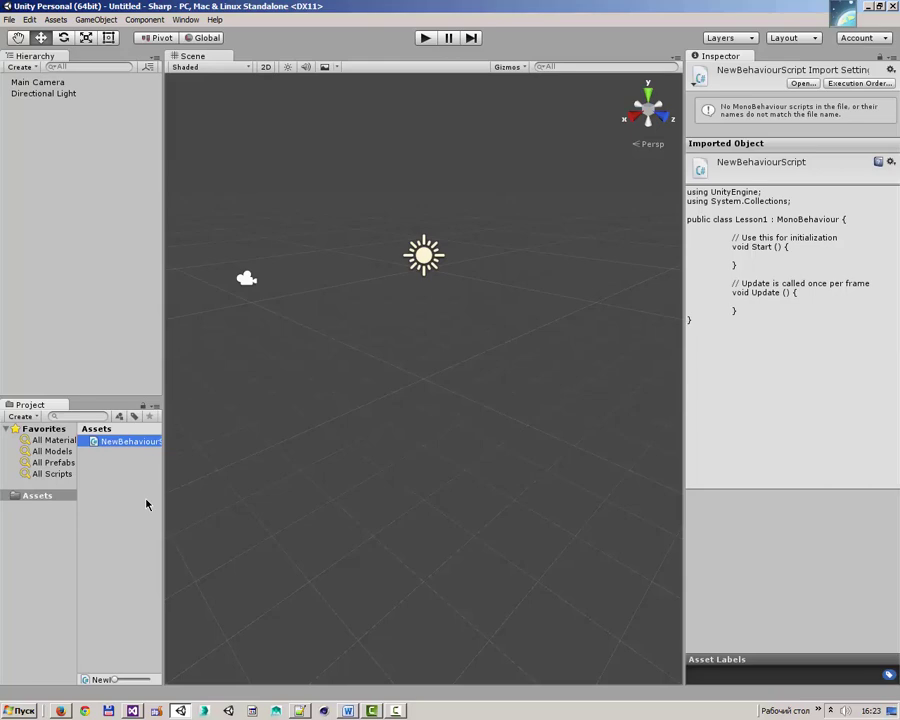
# Add a Cube to the scene from the Hierarchy
pyautogui.rightClick(34, 121)
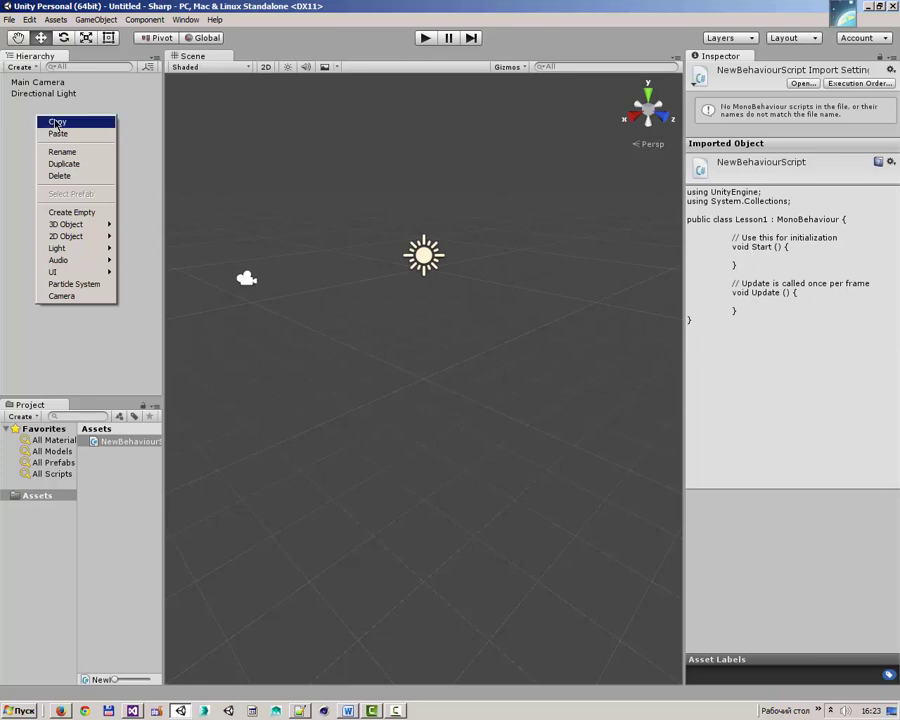
pyautogui.click(105, 20)
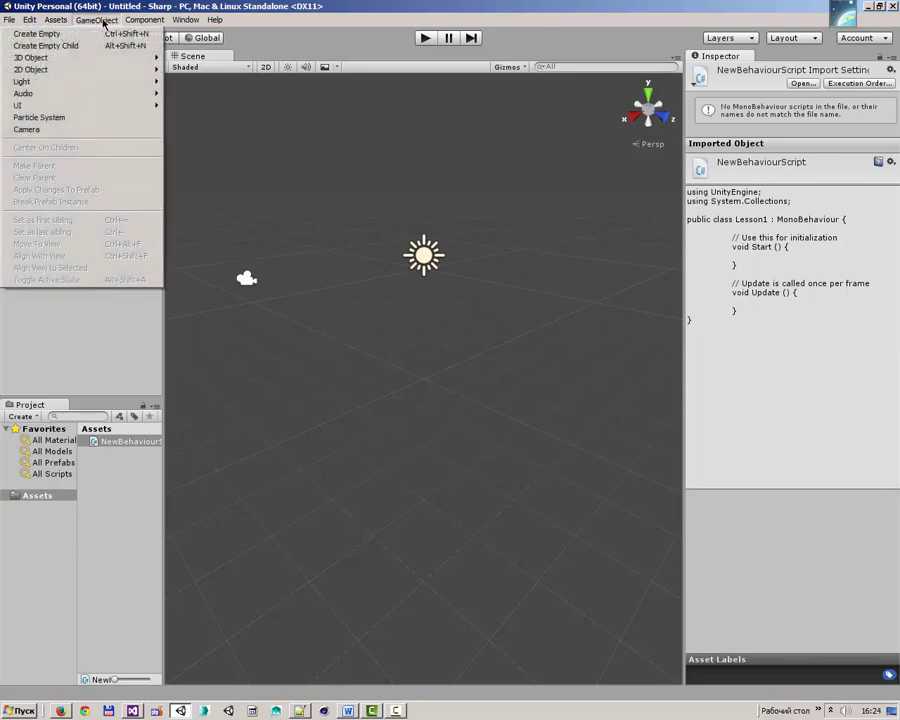
pyautogui.moveTo(80, 57)
pyautogui.click(182, 58)
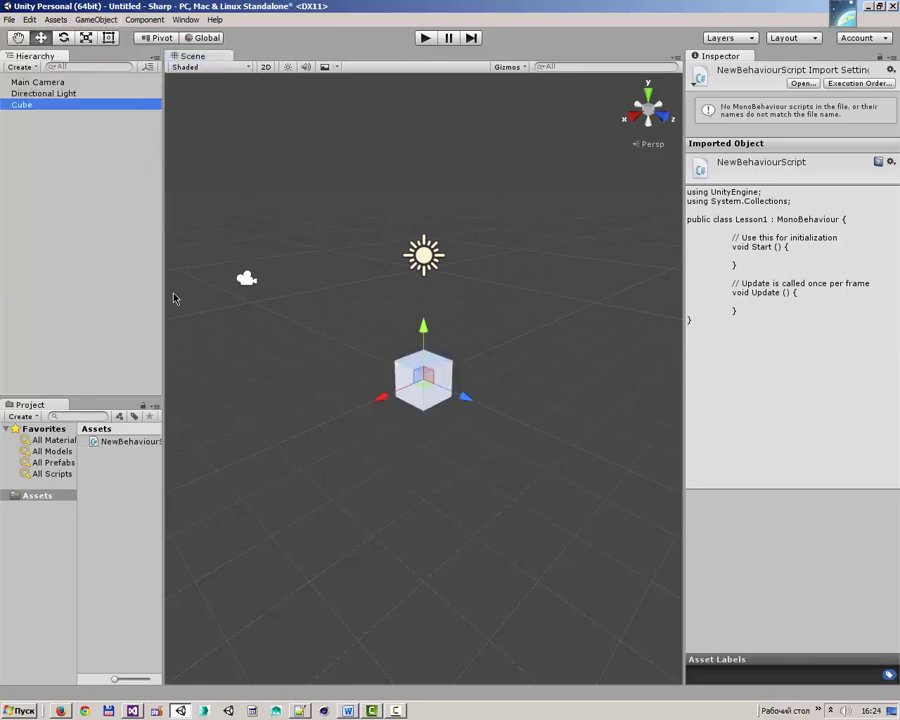
# Try attaching NewBehaviourScript to the Cube, dismiss the error, and inspect the script asset
pyautogui.moveTo(129, 442); pyautogui.dragTo(56, 105)
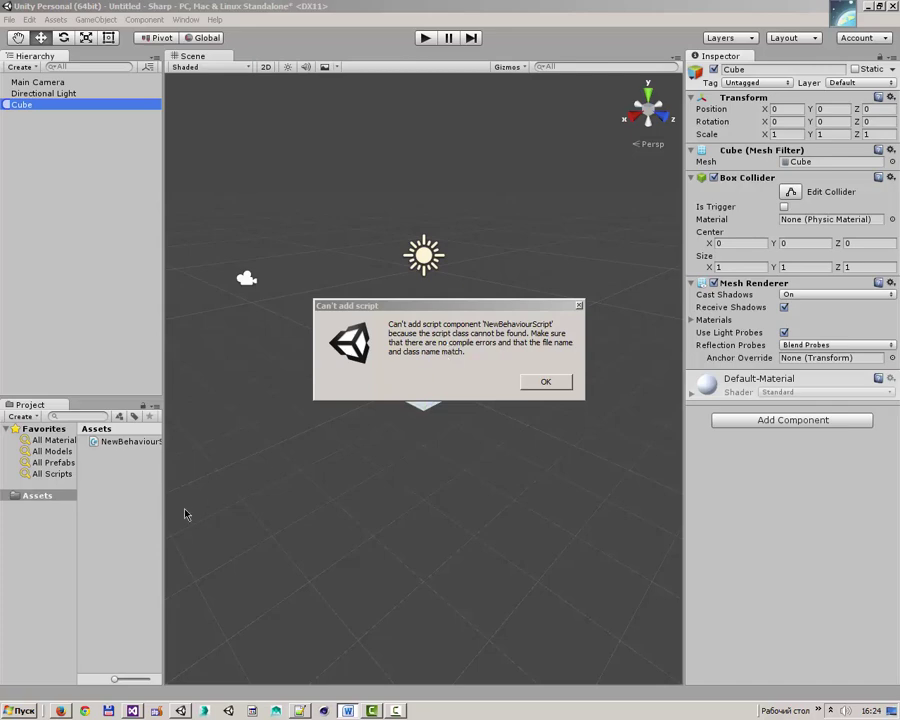
pyautogui.click(120, 450)
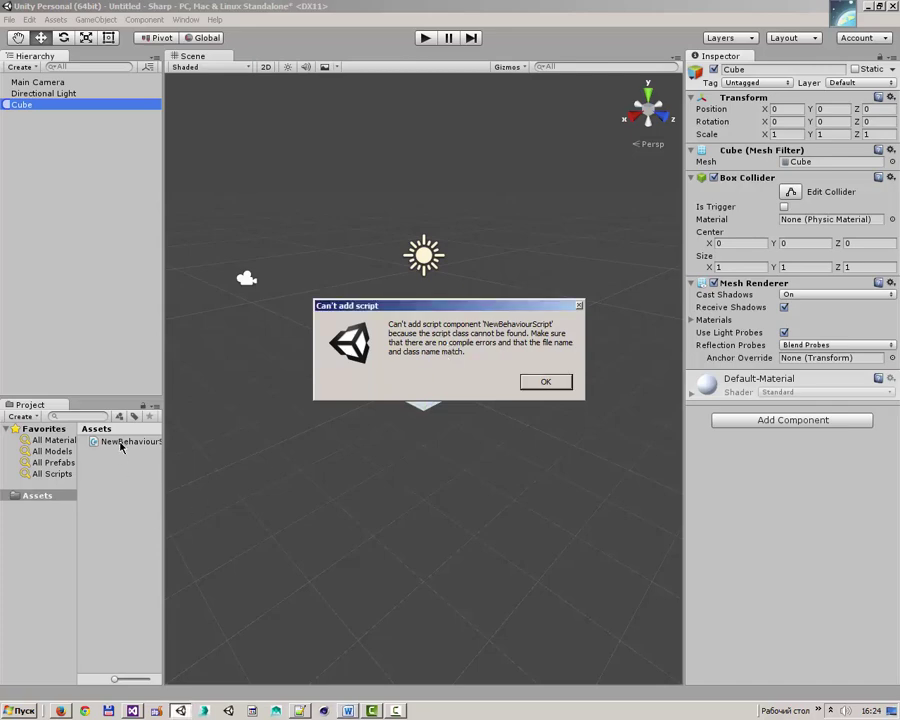
pyautogui.click(546, 381)
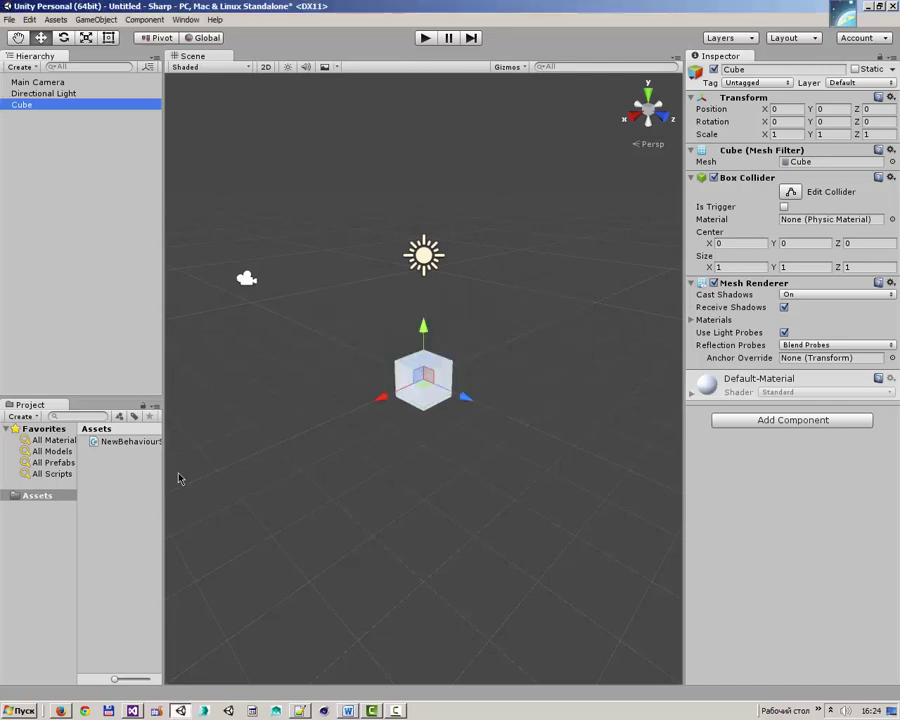
pyautogui.click(128, 441)
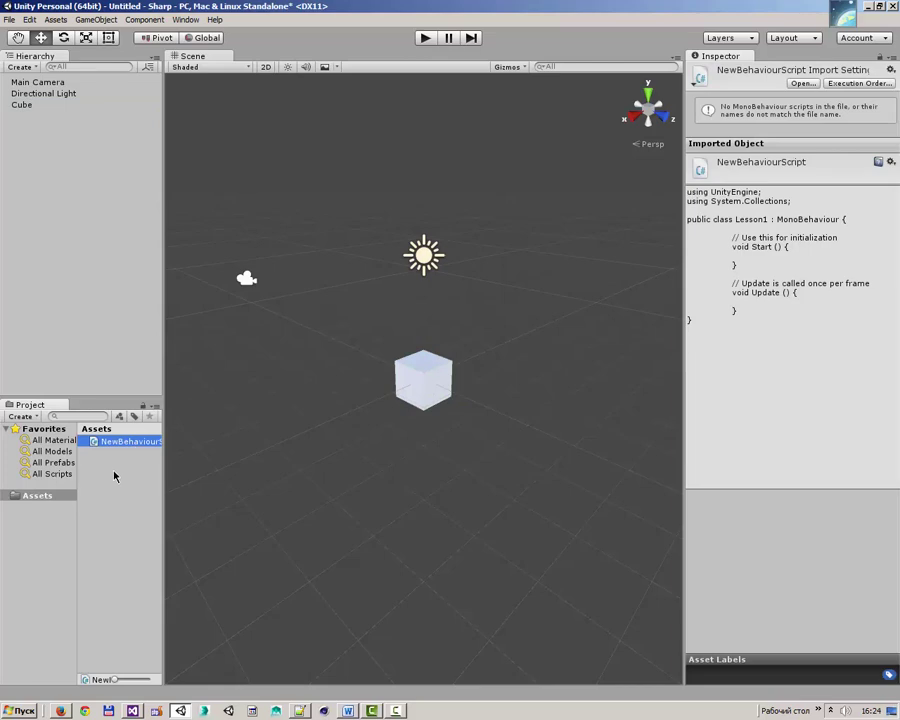
# Delete the NewBehaviourScript asset from the Assets folder
pyautogui.hotkey('alt', 'Tab')
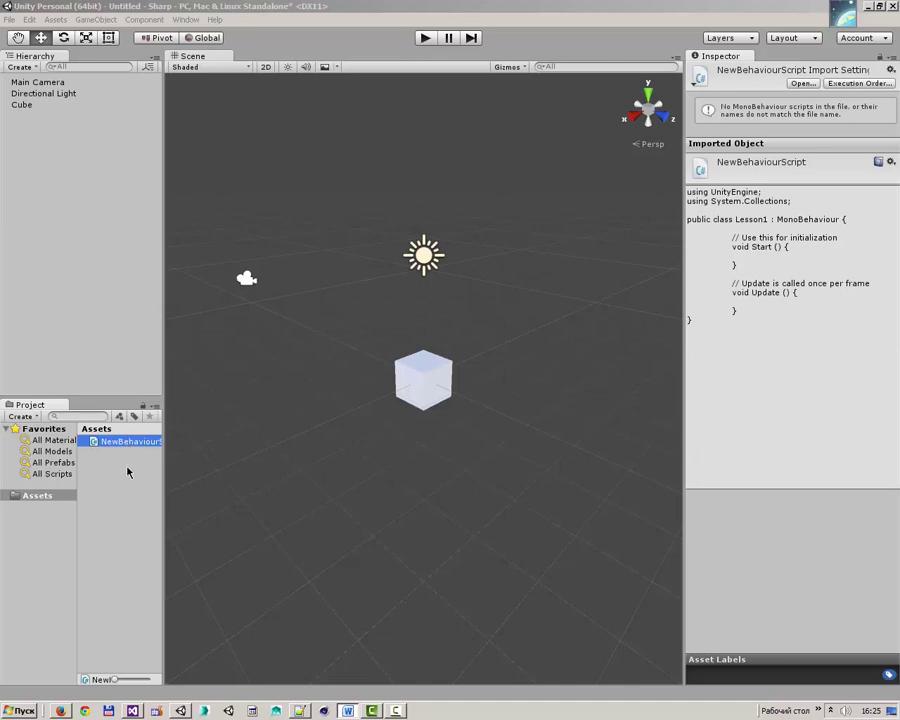
pyautogui.rightClick(130, 441)
pyautogui.click(153, 481)
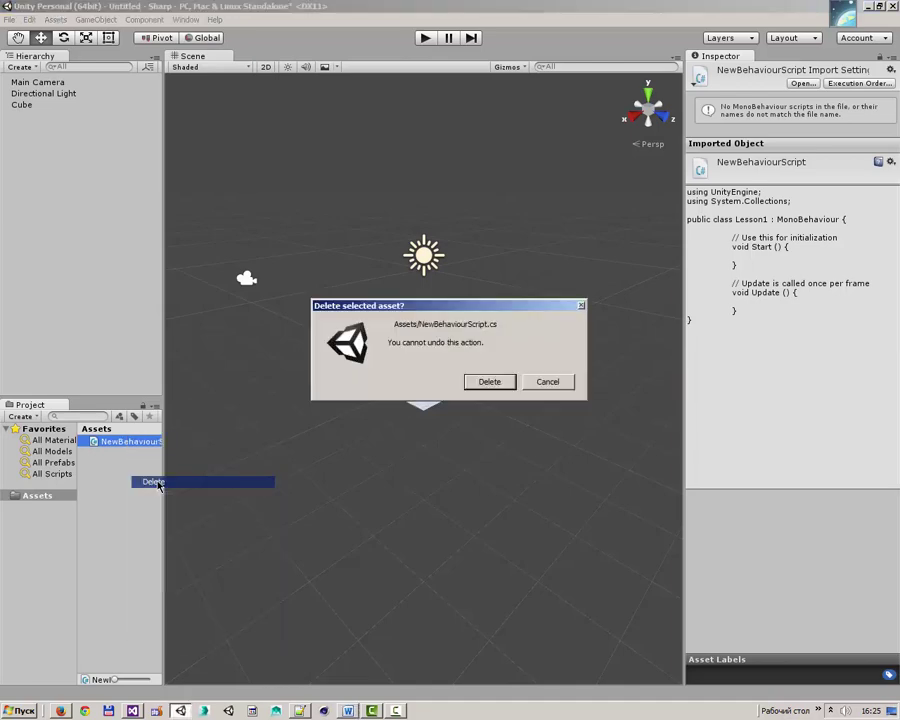
pyautogui.click(541, 381)
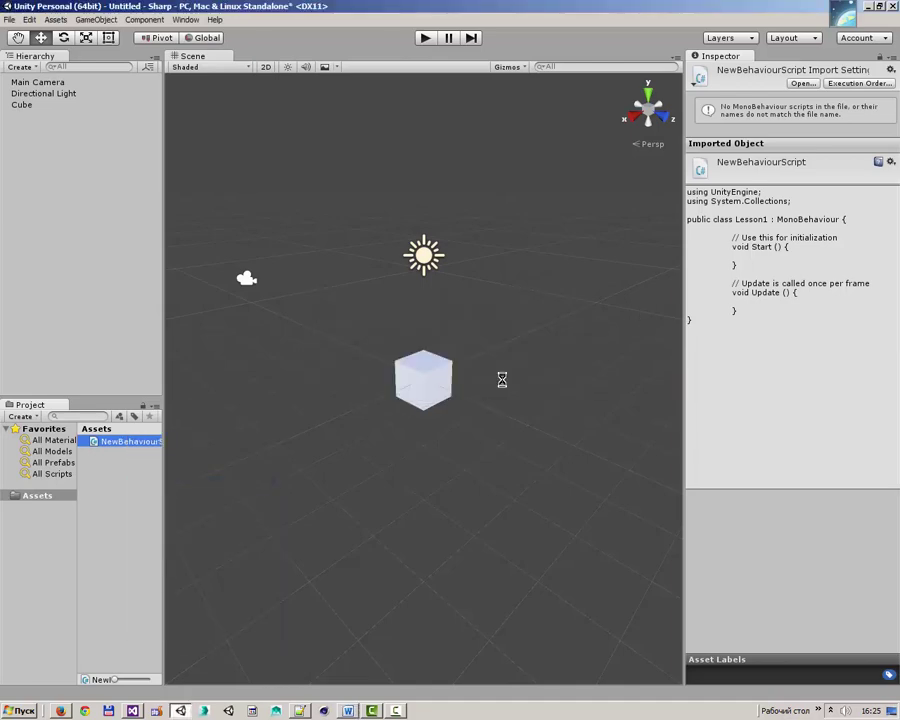
# Create a new C# script named Lesson1 in Assets and drag it onto the Cube
pyautogui.rightClick(118, 448)
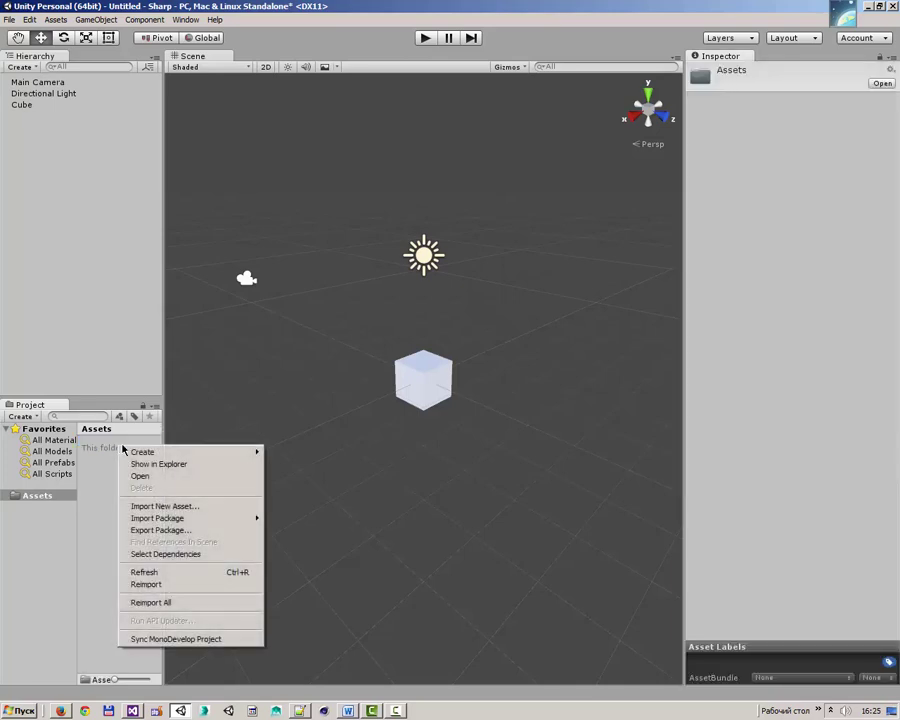
pyautogui.moveTo(168, 454)
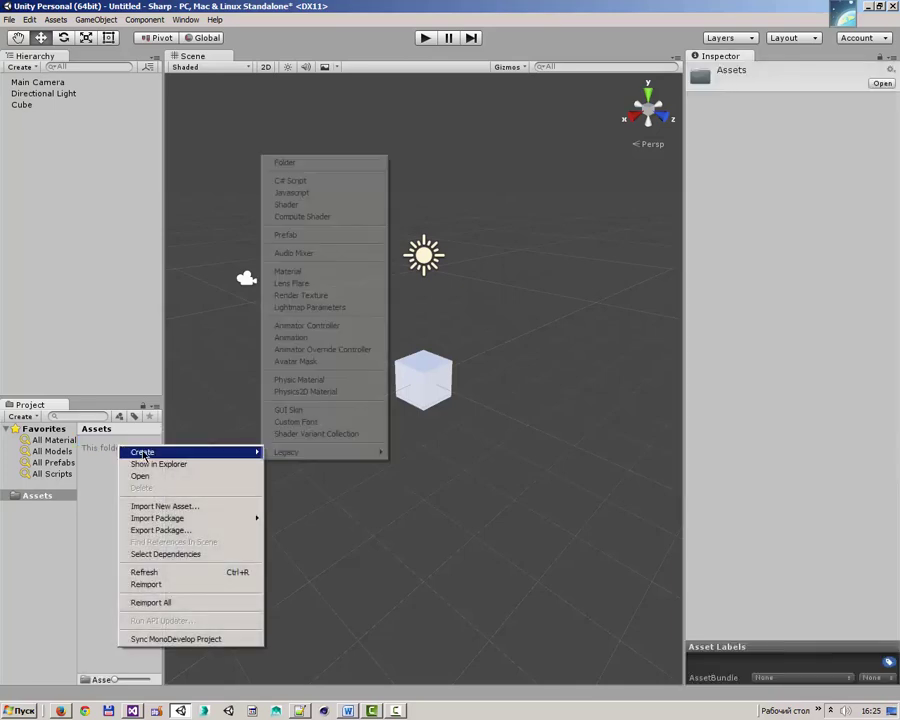
pyautogui.click(295, 181)
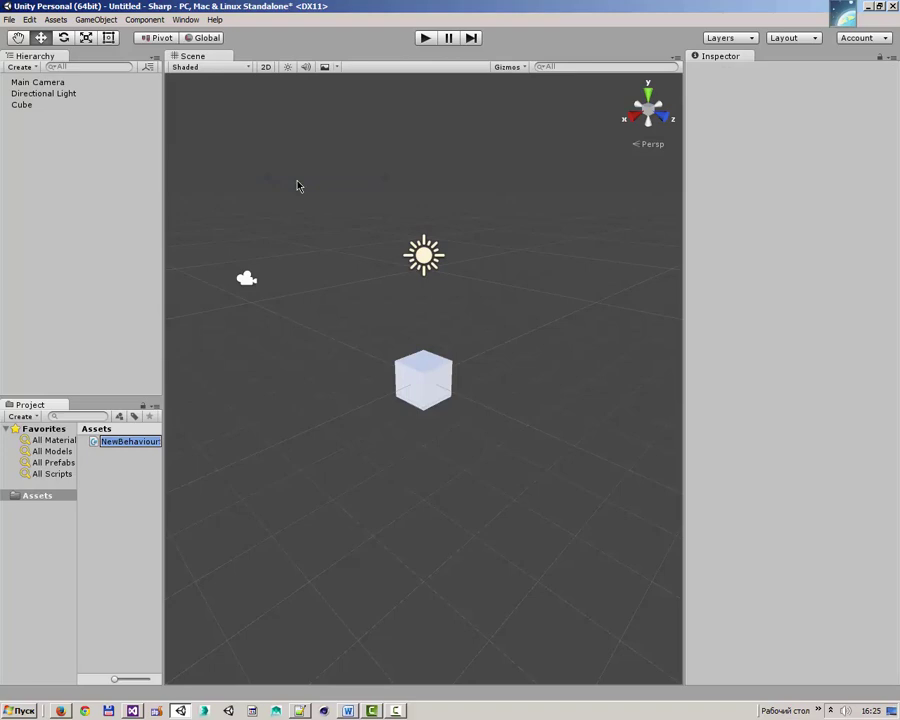
pyautogui.write('Les')
pyautogui.write('son')
pyautogui.write('1')
pyautogui.press('Return')
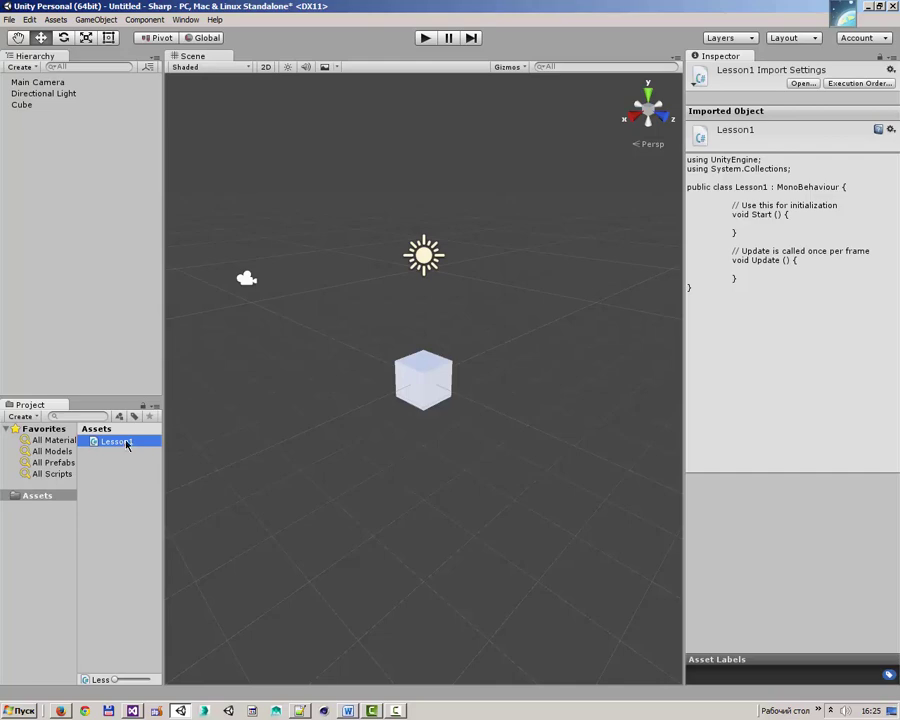
pyautogui.moveTo(125, 446); pyautogui.dragTo(33, 109)
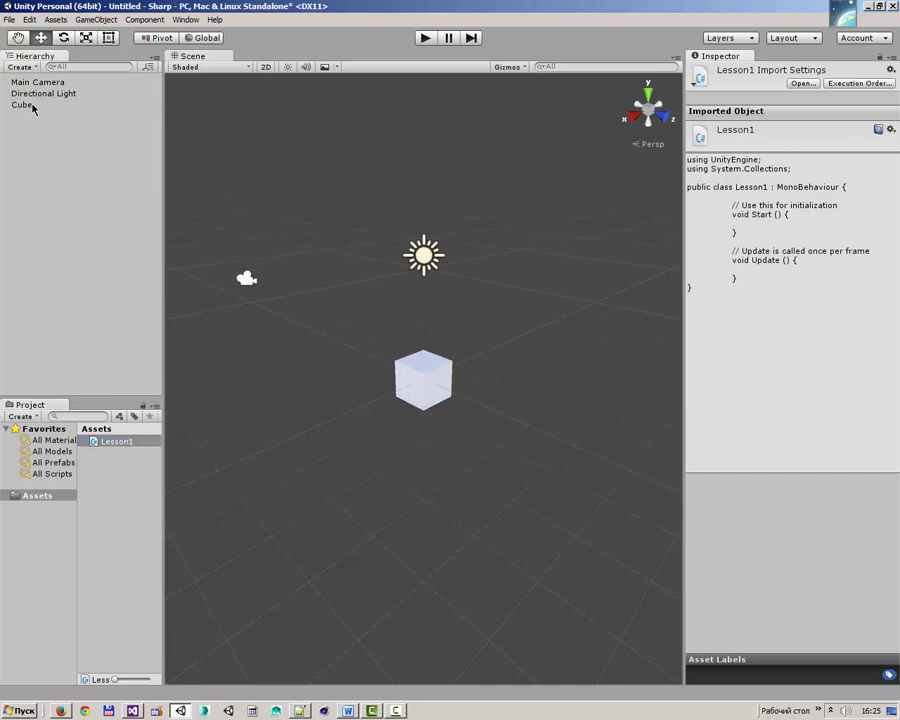
# Select the Cube to show its Lesson 1 (Script) component in the Inspector
pyautogui.click(33, 107)
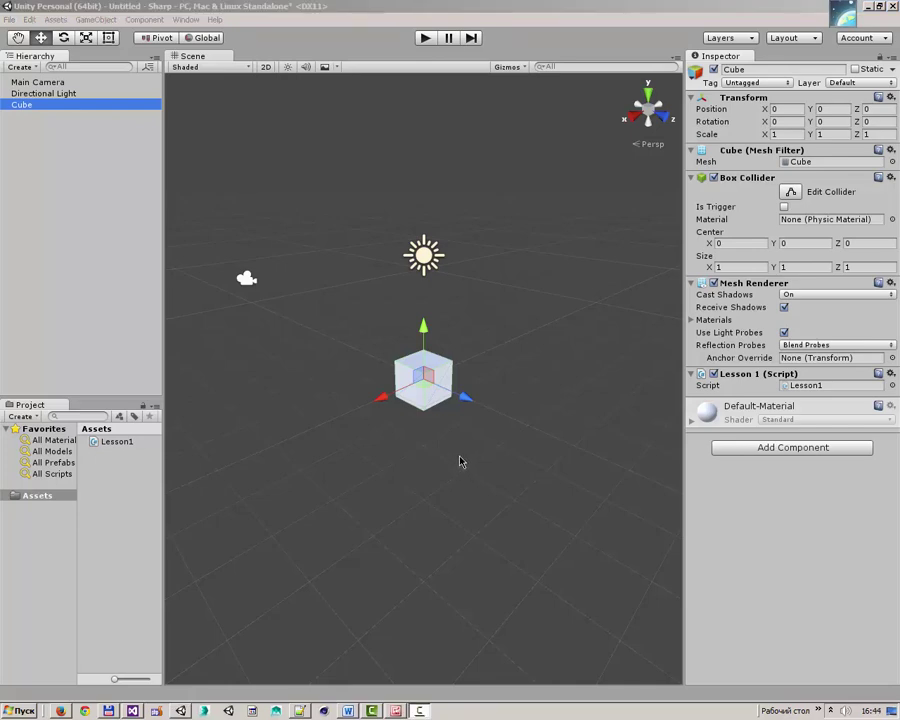
# Highlight lines 4–16 of Lesson1.cs in Visual Studio, then bring up the dog.jpg picture
pyautogui.click(131, 712)
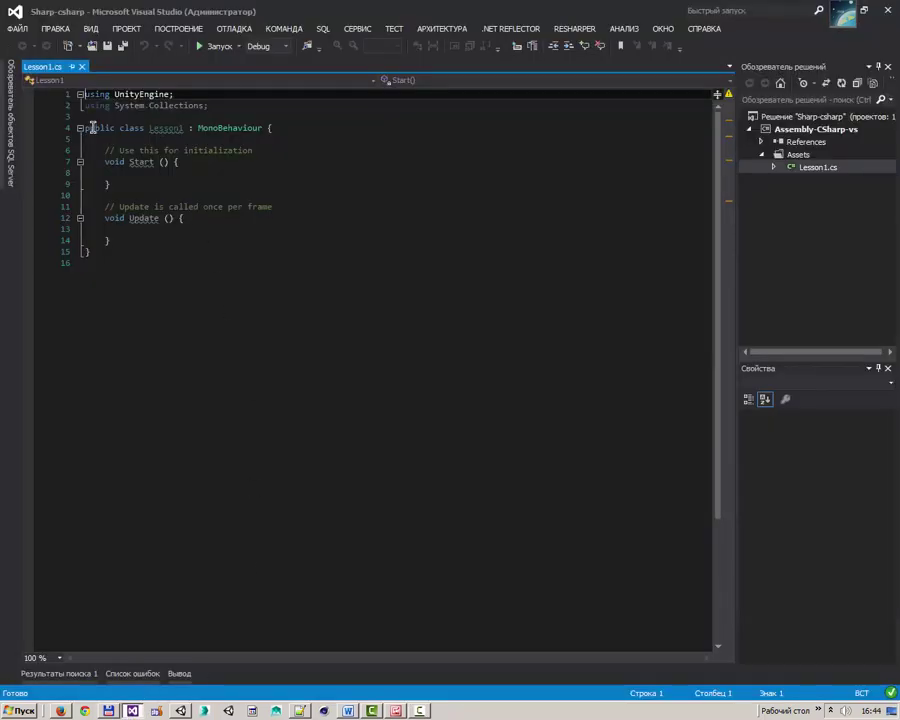
pyautogui.moveTo(84, 128); pyautogui.dragTo(141, 262)
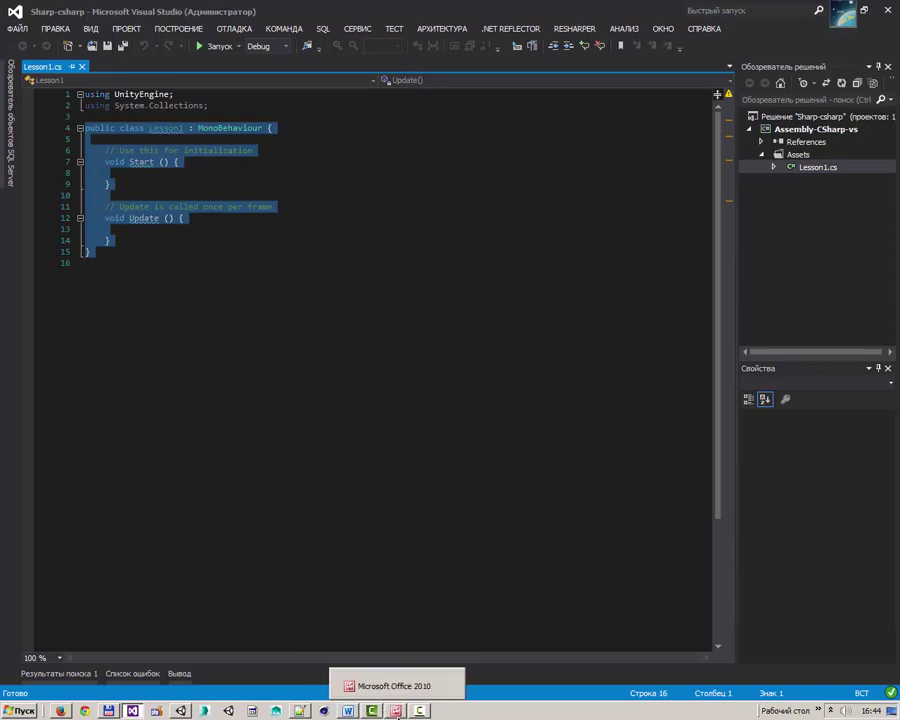
pyautogui.click(385, 712)
# Leave the dog.jpg picture in Picture Manager and return to the Unity editor
pyautogui.moveTo(379, 384)
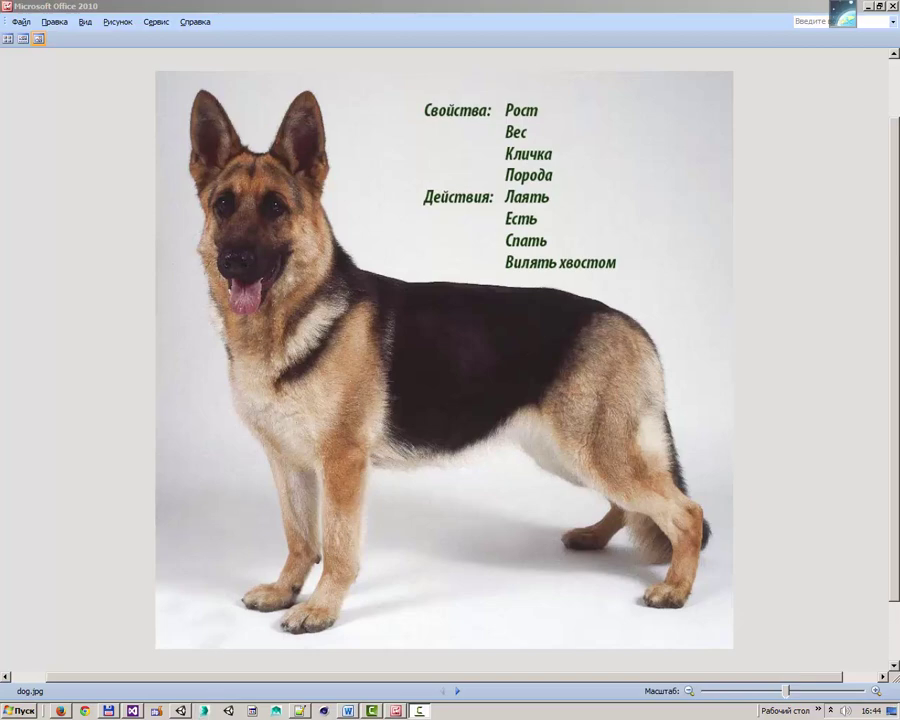
pyautogui.click(180, 711)
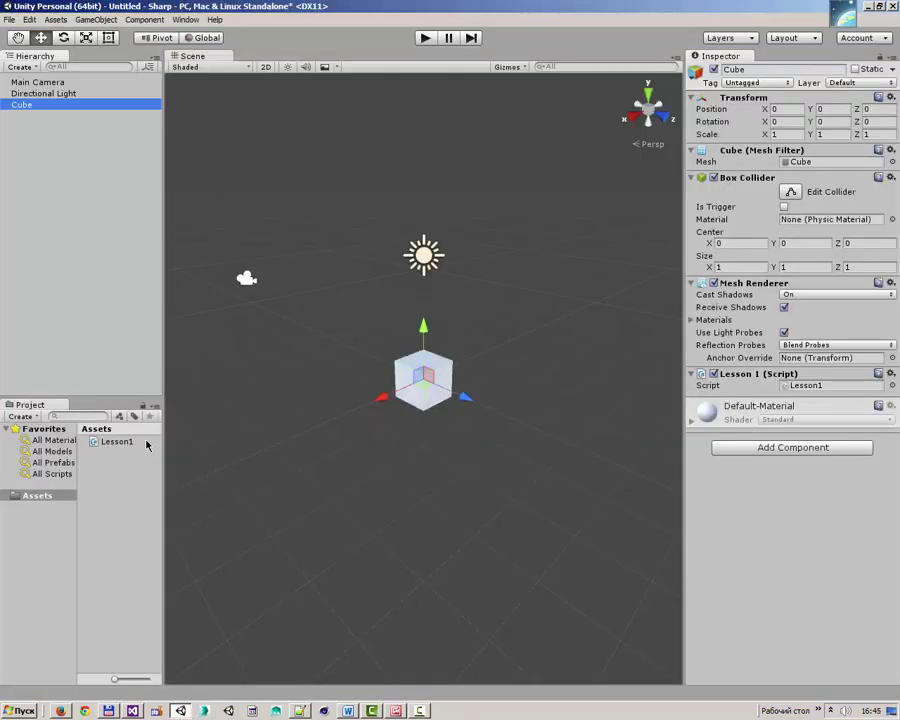
# Select the Cube carrying the Lesson 1 script, then switch back to Lesson1.cs in Visual Studio
pyautogui.click(22, 106)
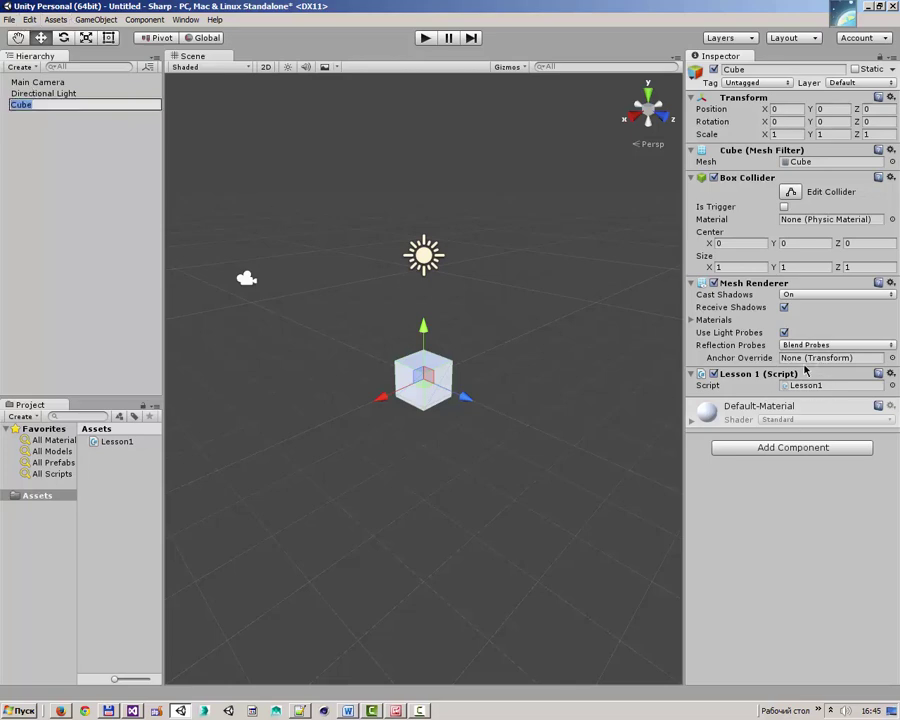
pyautogui.hotkey('alt', 'Tab')
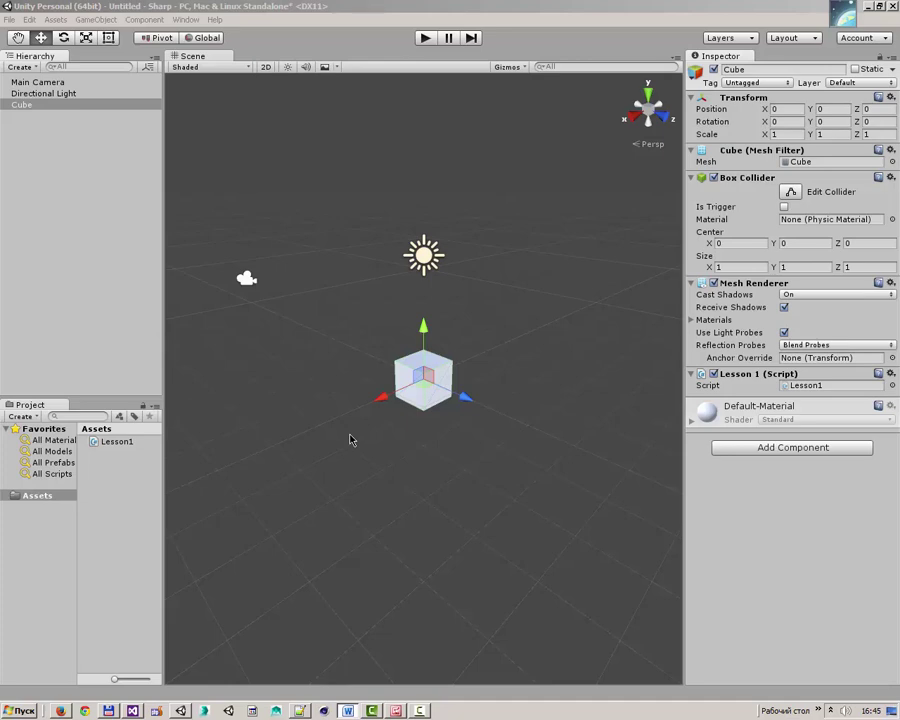
pyautogui.click(137, 712)
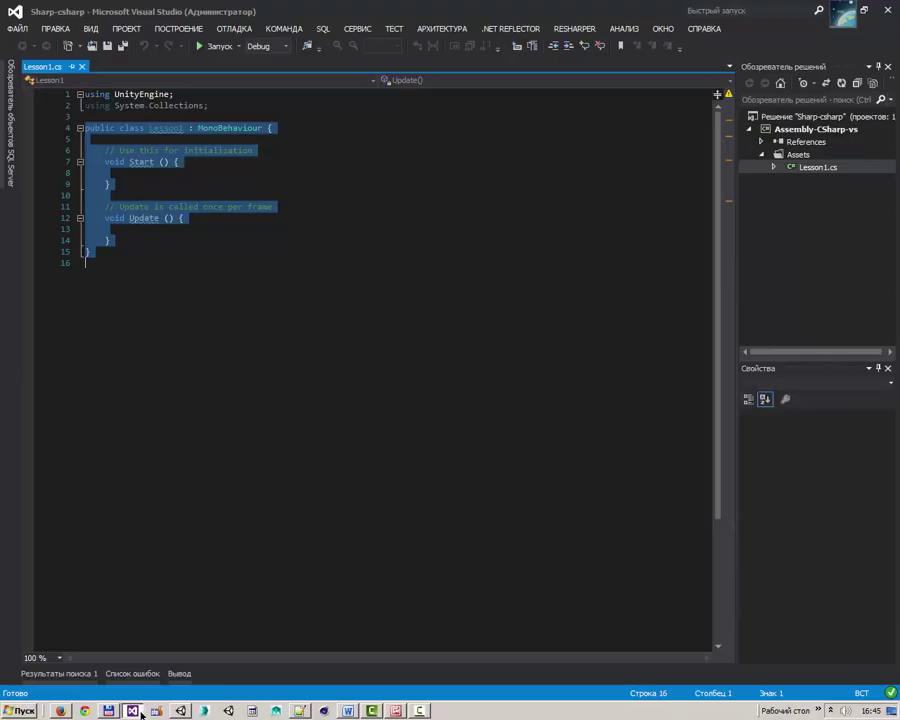
pyautogui.doubleClick(97, 131)
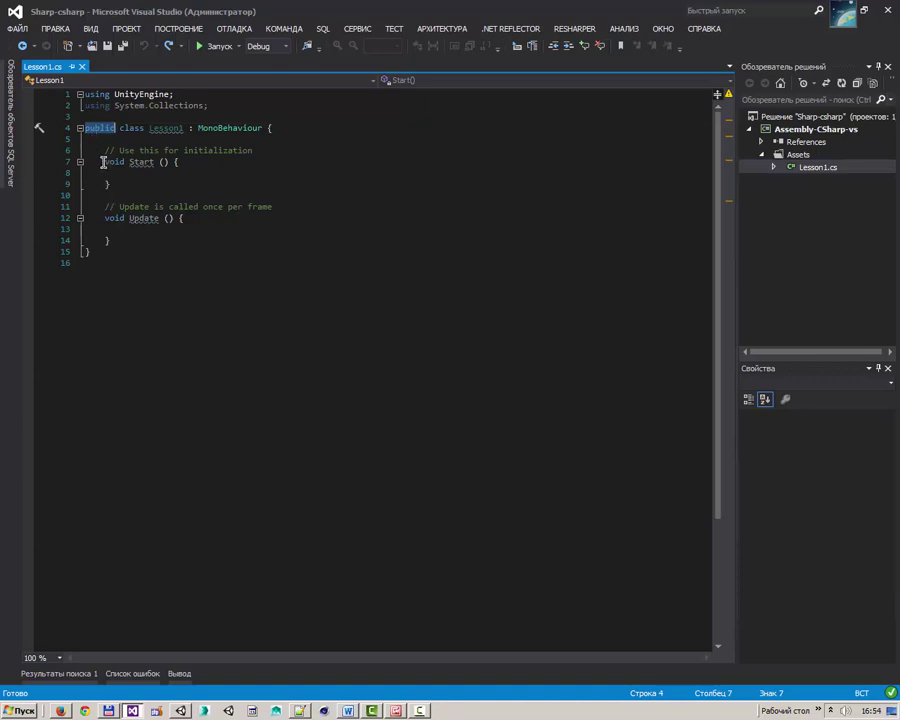
pyautogui.moveTo(103, 162); pyautogui.dragTo(135, 207)
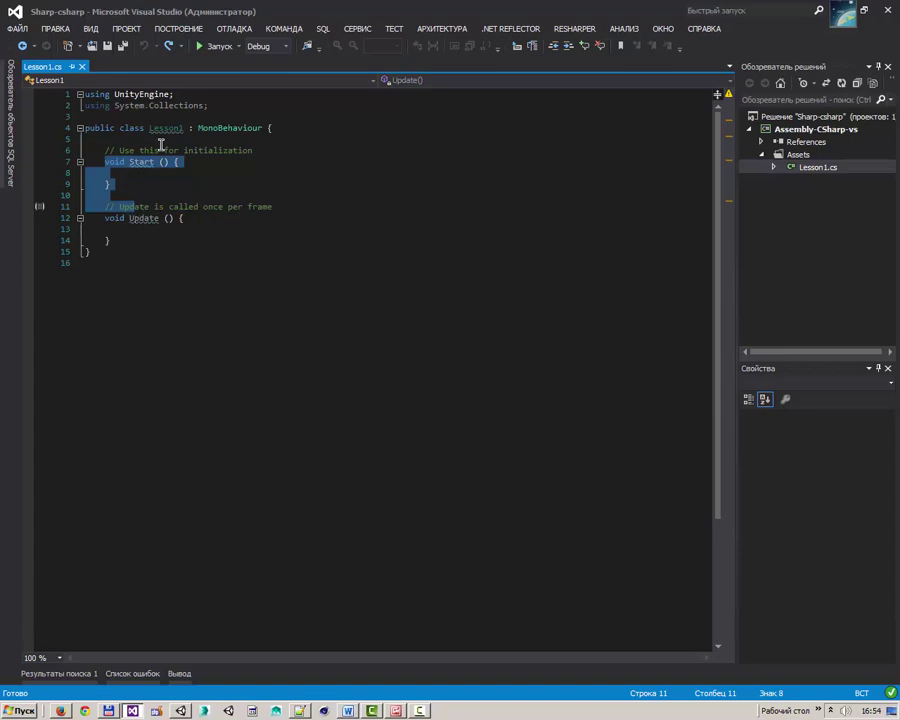
pyautogui.doubleClick(135, 129)
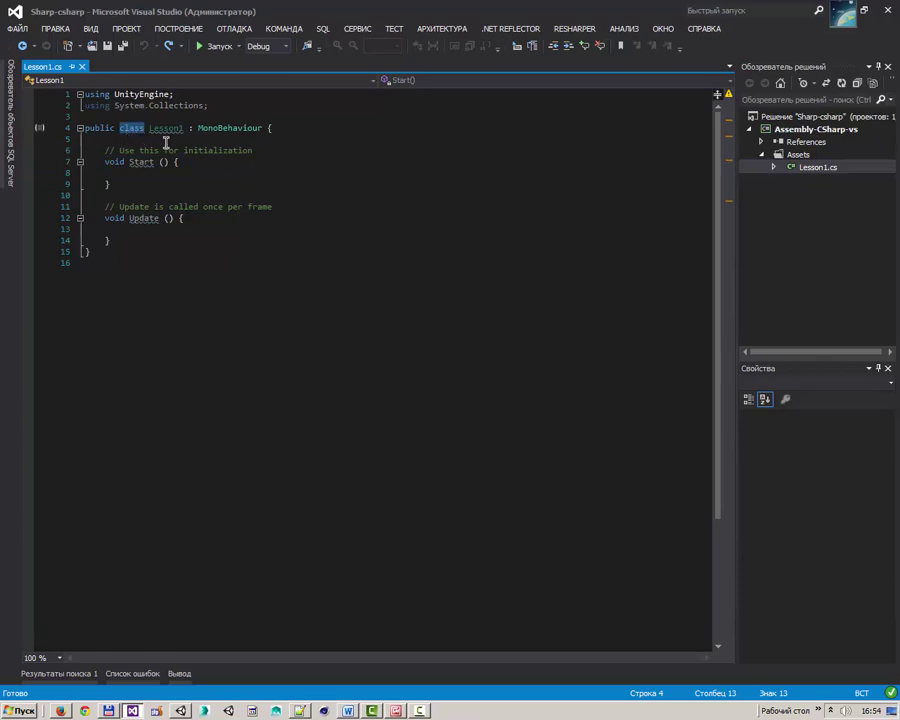
pyautogui.press('Down')
pyautogui.doubleClick(170, 132)
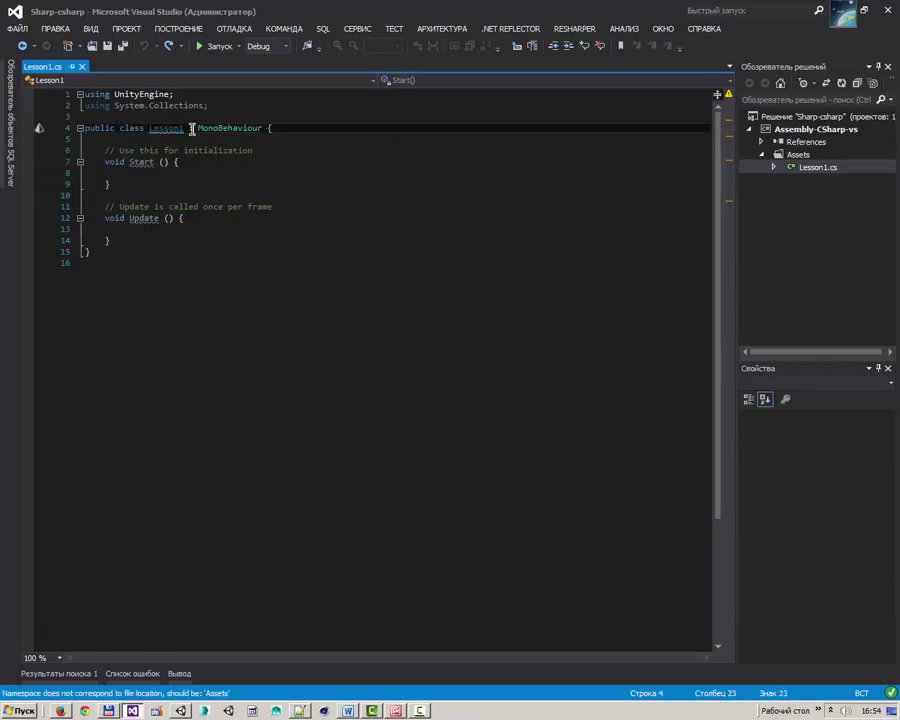
pyautogui.moveTo(197, 130); pyautogui.dragTo(240, 131)
pyautogui.doubleClick(240, 131)
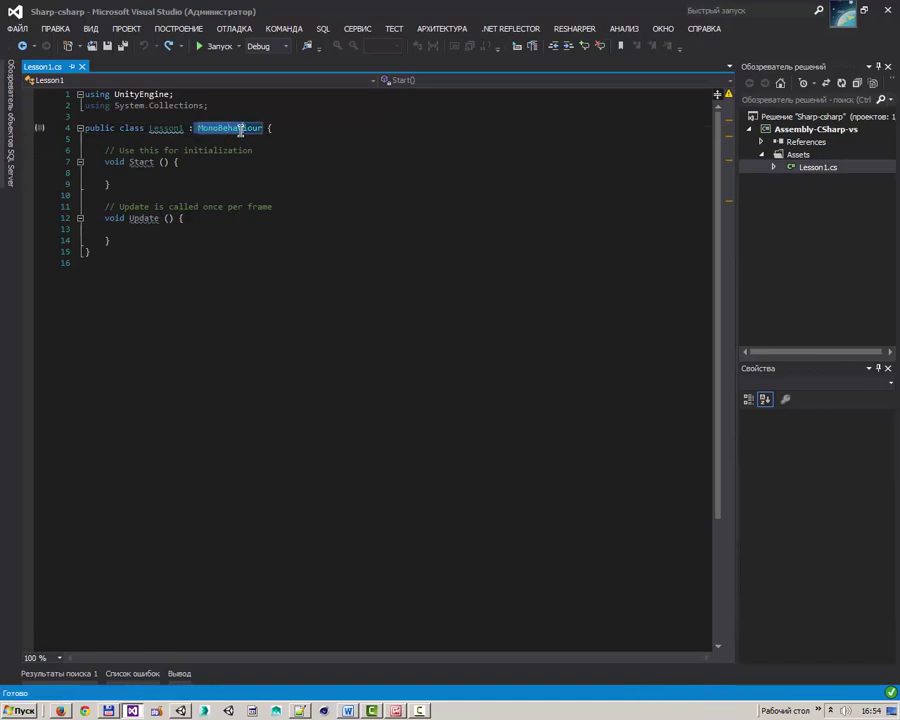
pyautogui.click(200, 185)
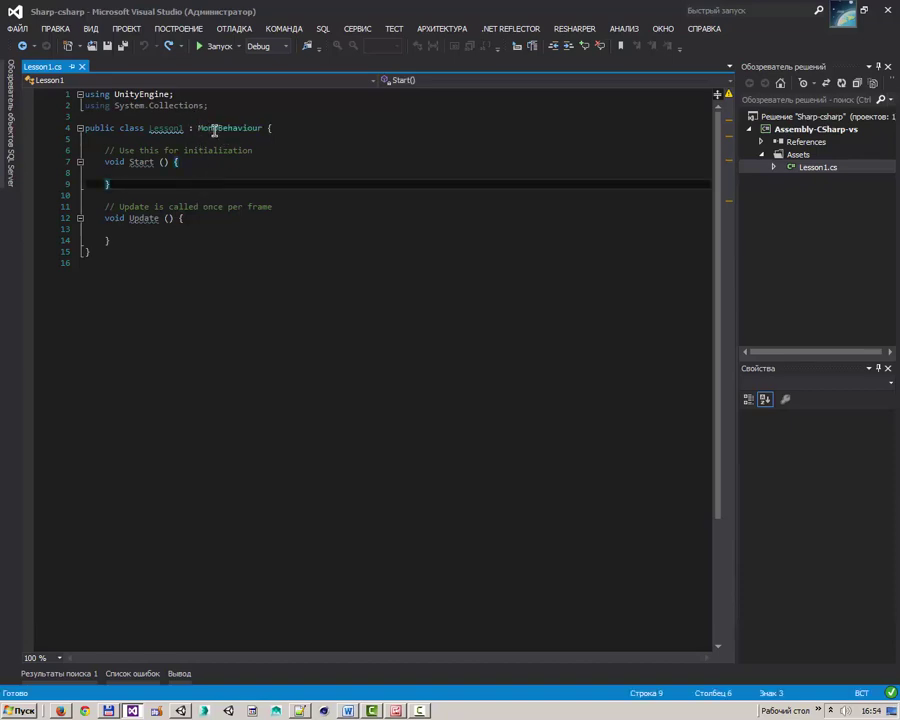
pyautogui.doubleClick(216, 132)
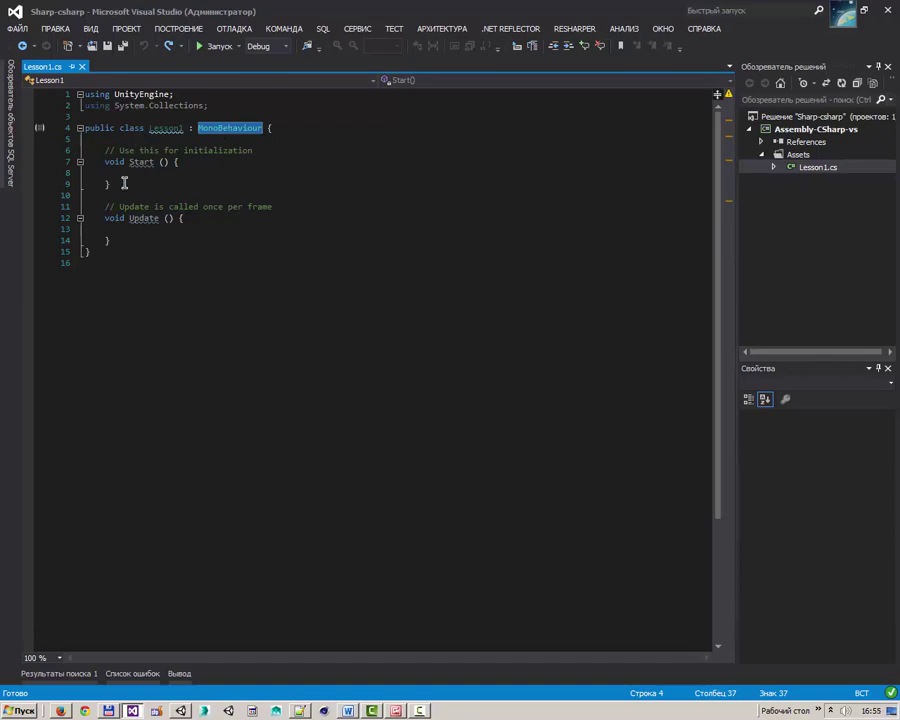
pyautogui.click(232, 131)
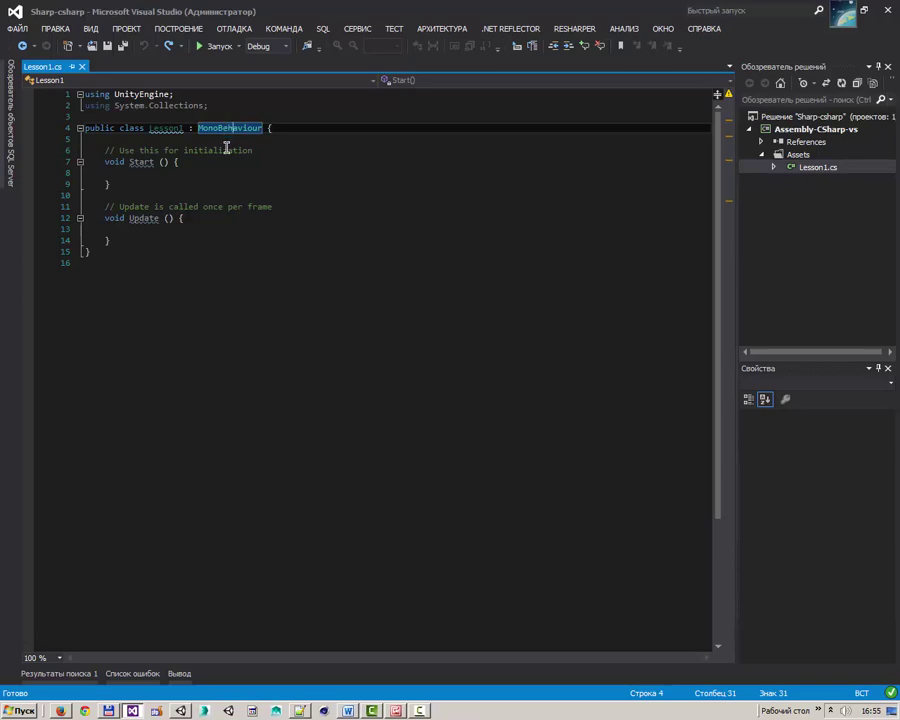
pyautogui.moveTo(227, 132)
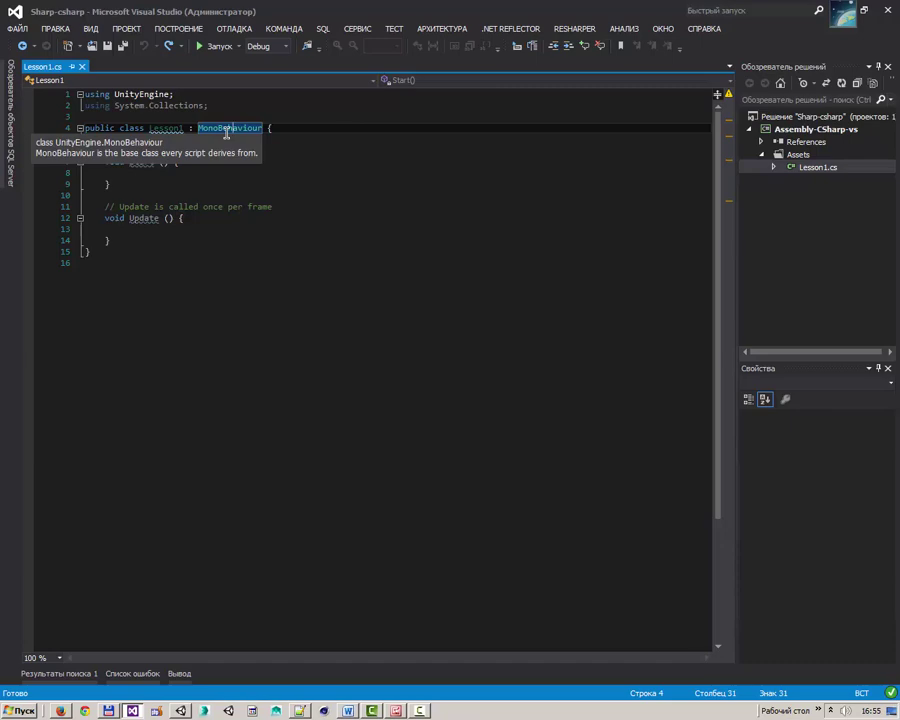
pyautogui.click(272, 127)
pyautogui.press('BackSpace')
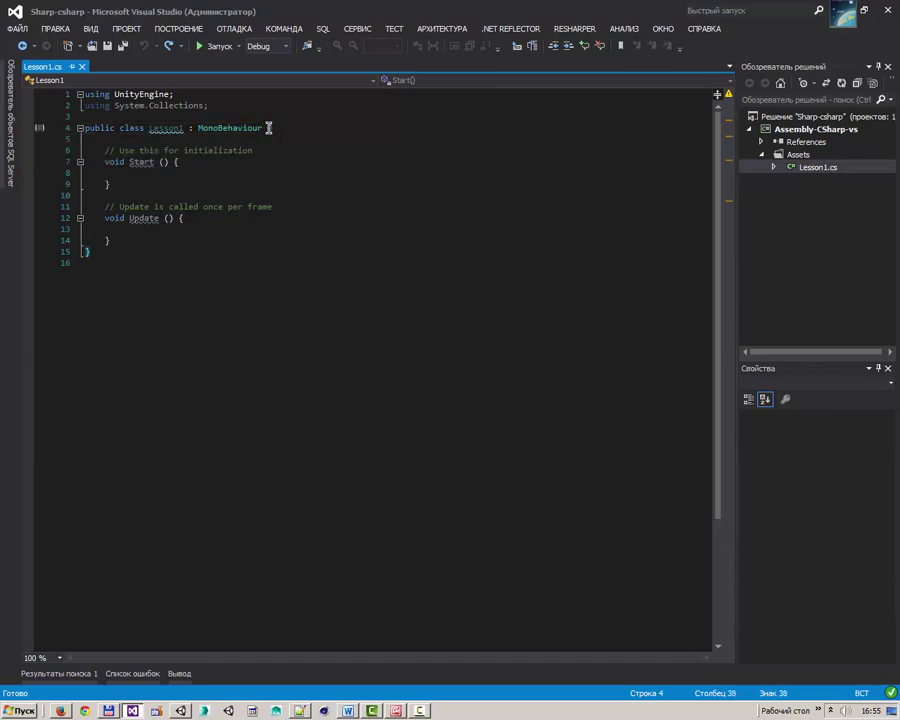
pyautogui.write('{')
pyautogui.moveTo(94, 252); pyautogui.dragTo(266, 128)
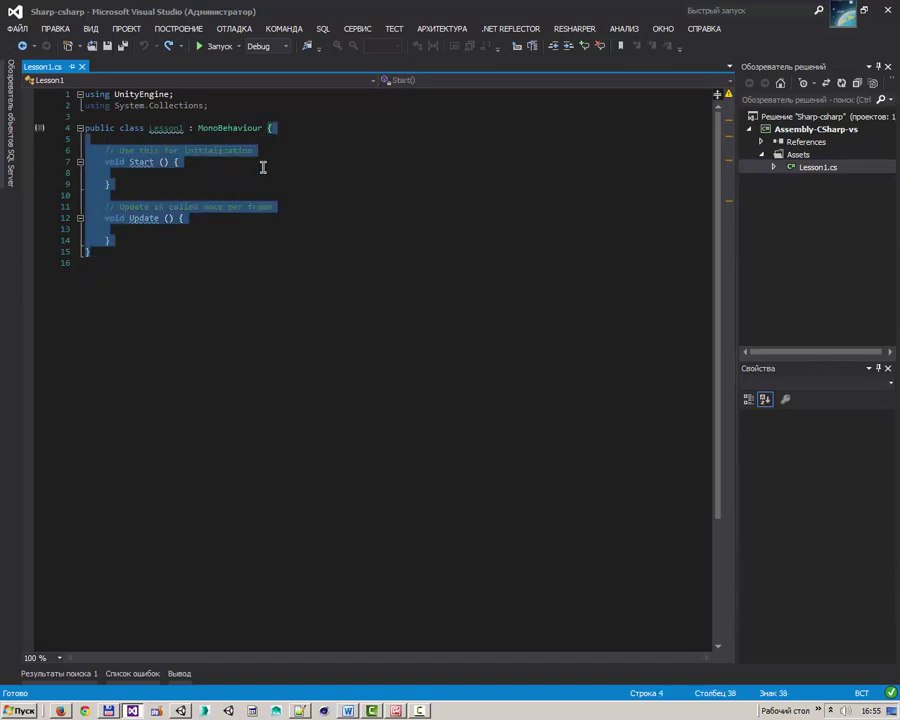
pyautogui.doubleClick(149, 150)
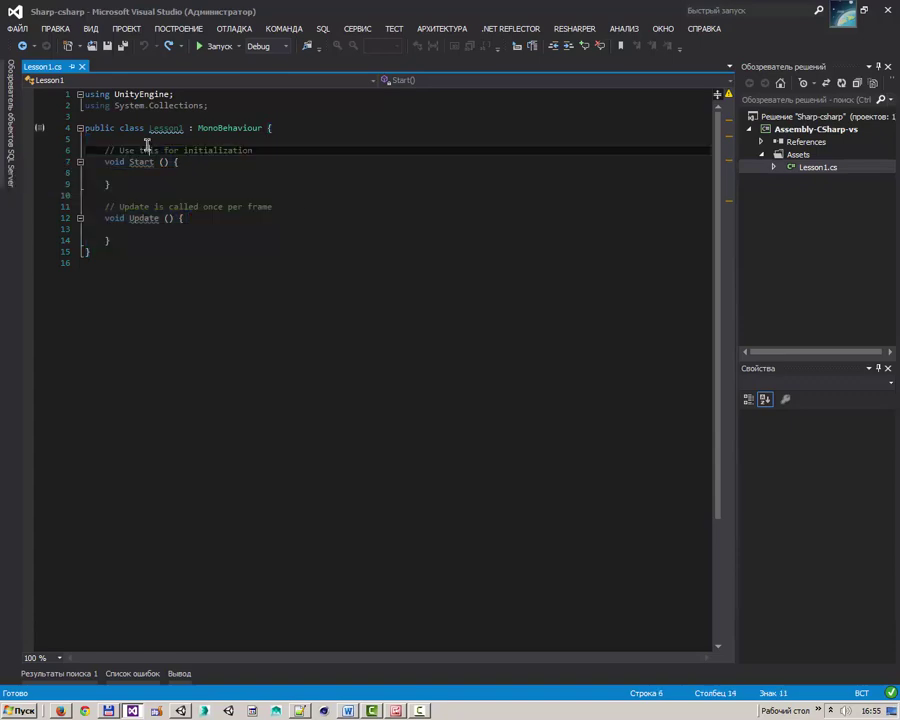
pyautogui.click(348, 711)
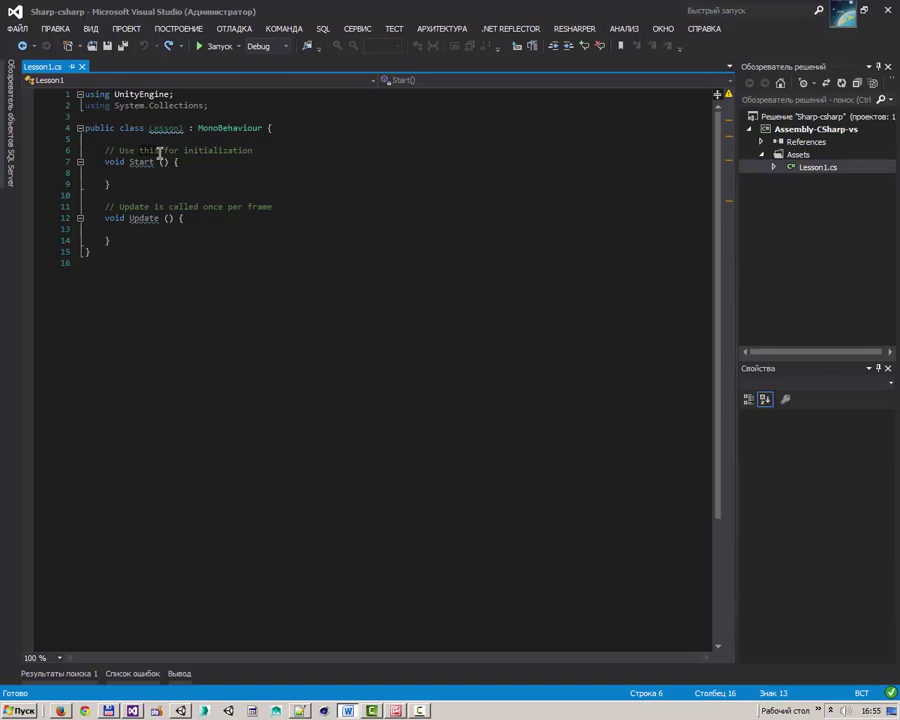
# Change the // opening the Start comment on line 6 into /*
pyautogui.moveTo(160, 162)
pyautogui.moveTo(117, 147); pyautogui.dragTo(106, 147)
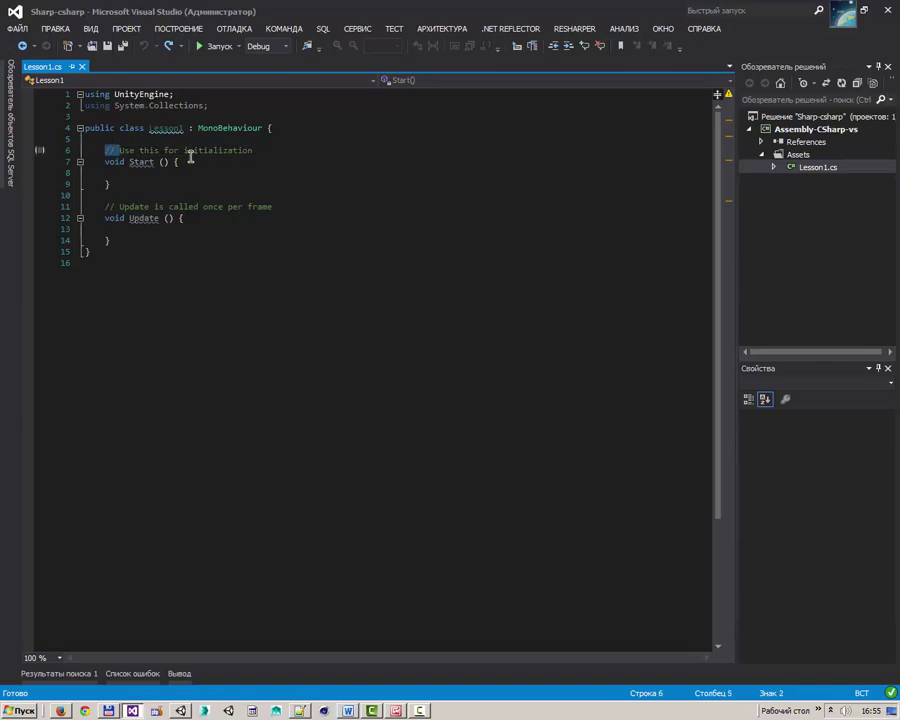
pyautogui.click(260, 149)
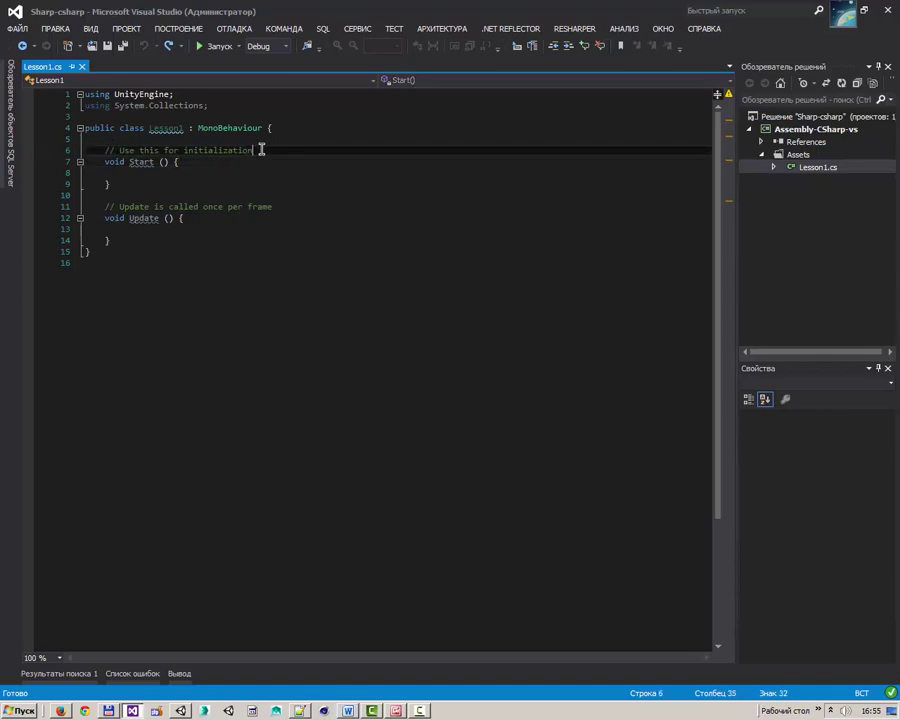
pyautogui.click(112, 148)
pyautogui.press('BackSpace')
pyautogui.write('*')
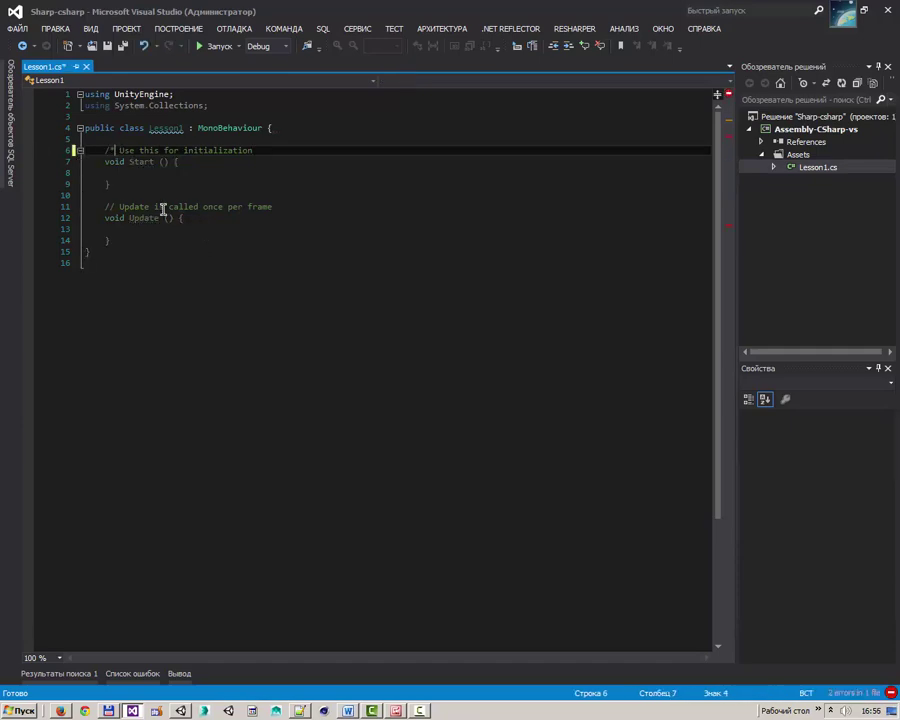
# Add */ at the end of the Start comment, then delete its last character, leaving it unclosed
pyautogui.click(253, 150)
pyautogui.write('*/')
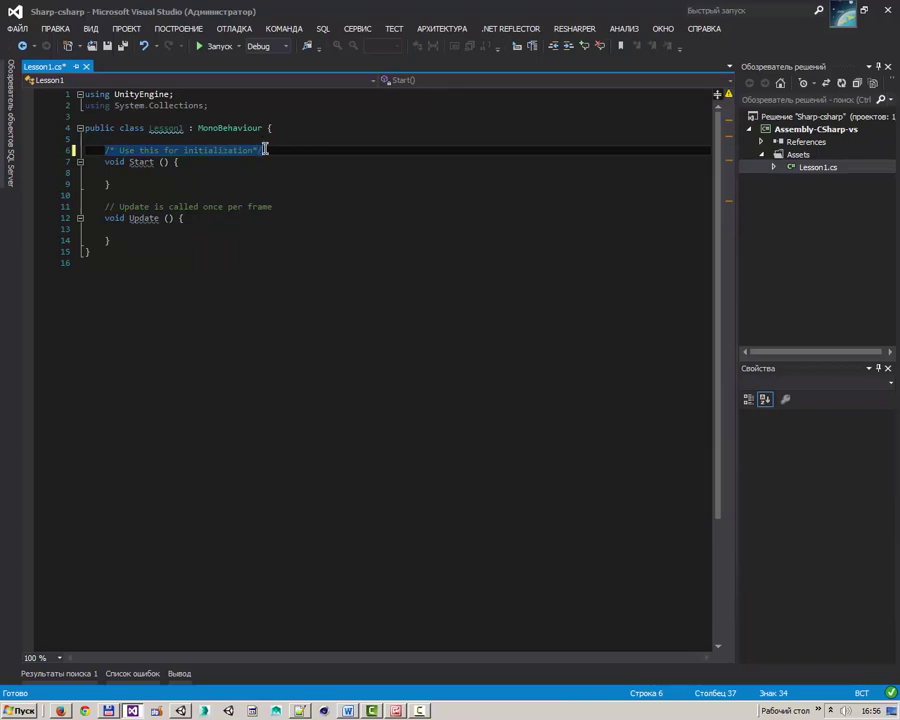
pyautogui.click(257, 150)
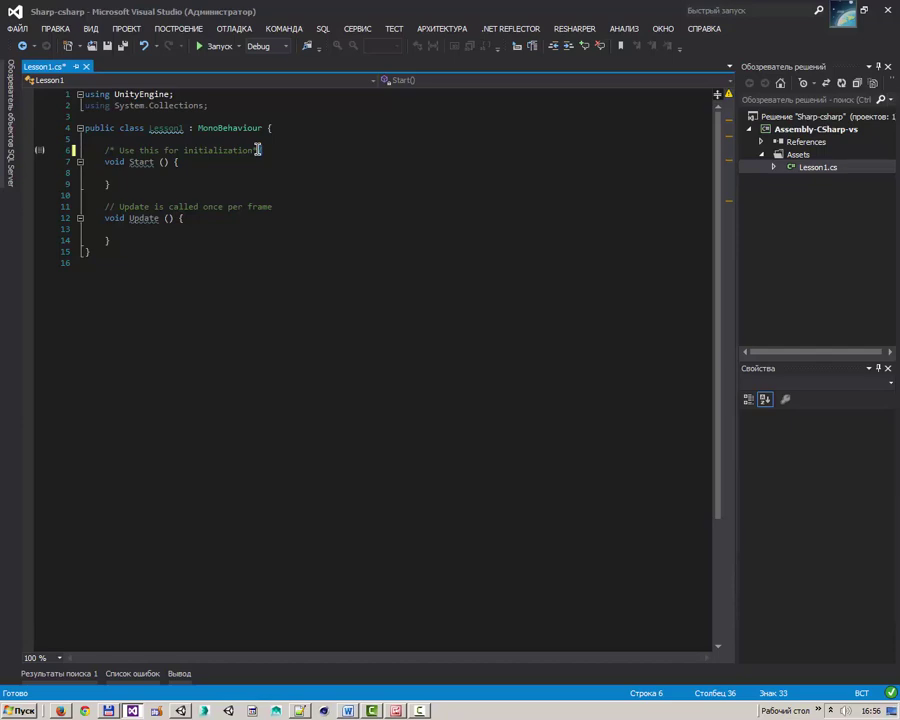
pyautogui.press('BackSpace')
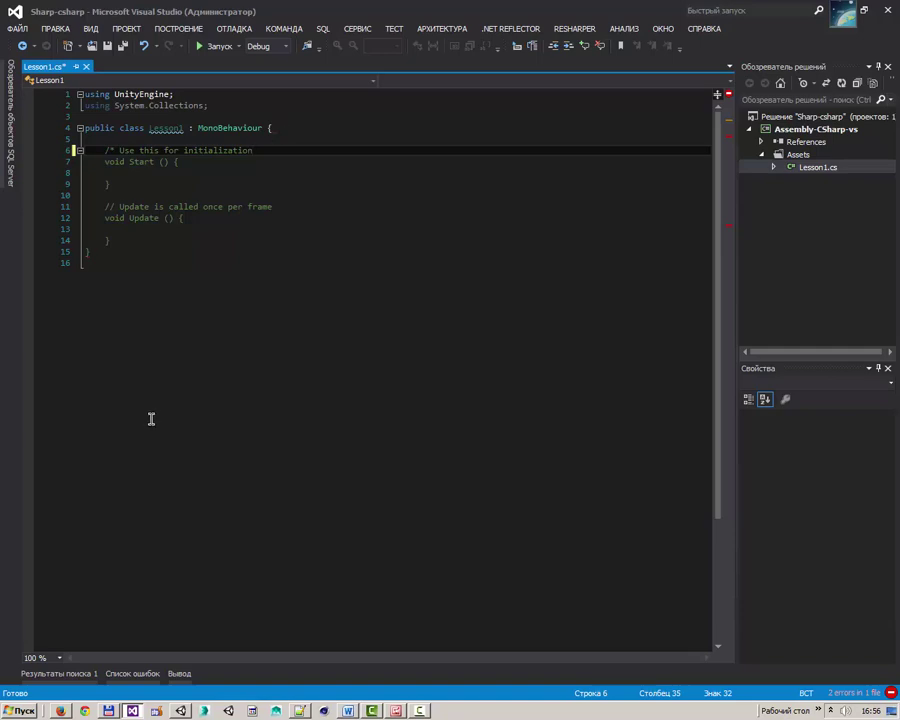
pyautogui.click(180, 711)
# Save Lesson1.cs in Visual Studio and let Unity recompile it
pyautogui.hotkey('alt', 'Tab')
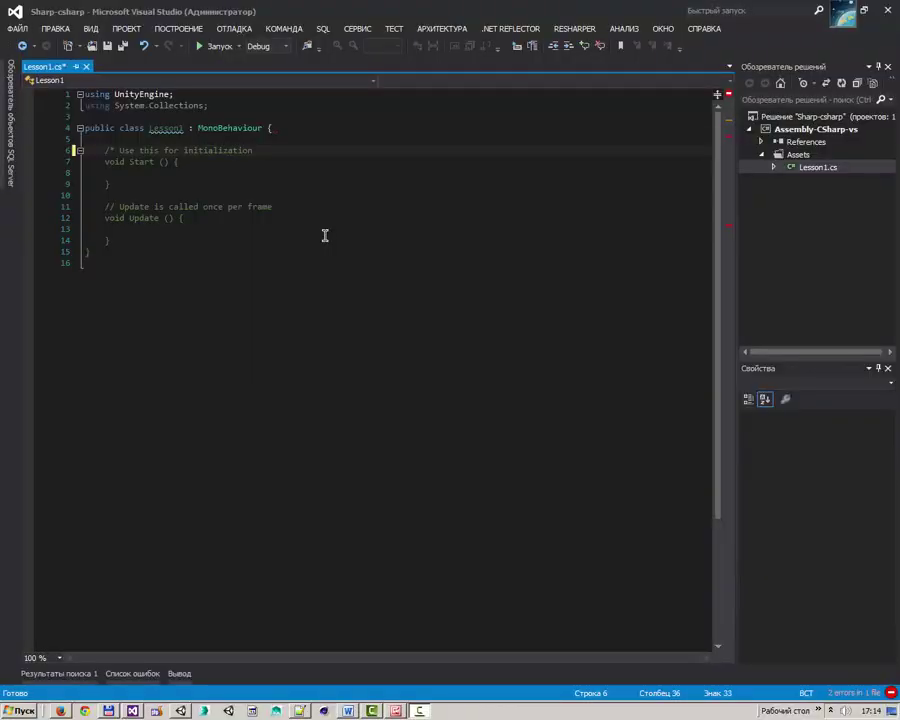
pyautogui.click(107, 46)
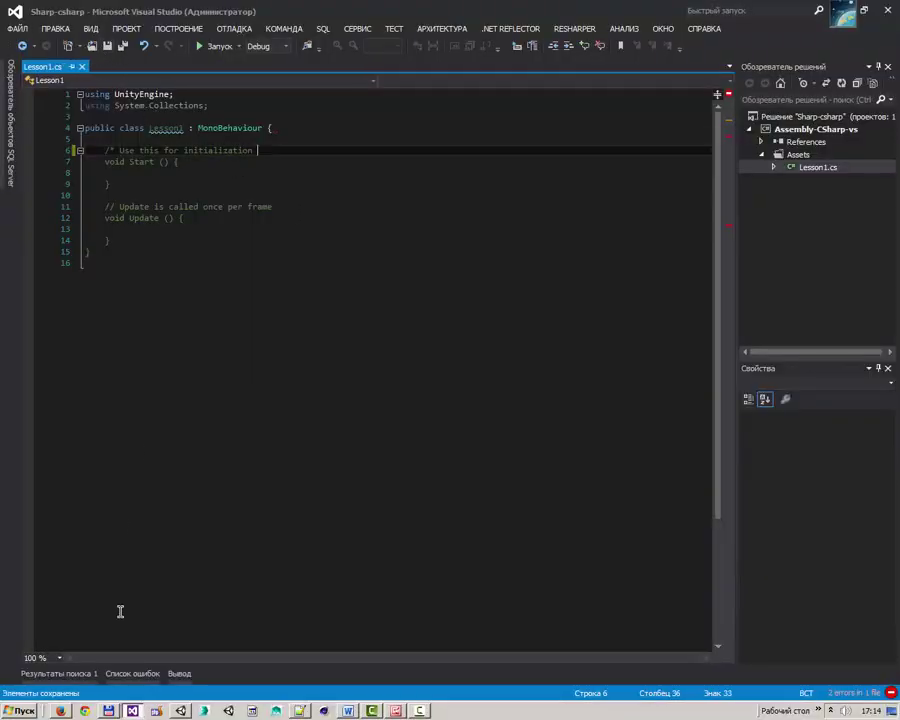
pyautogui.click(182, 710)
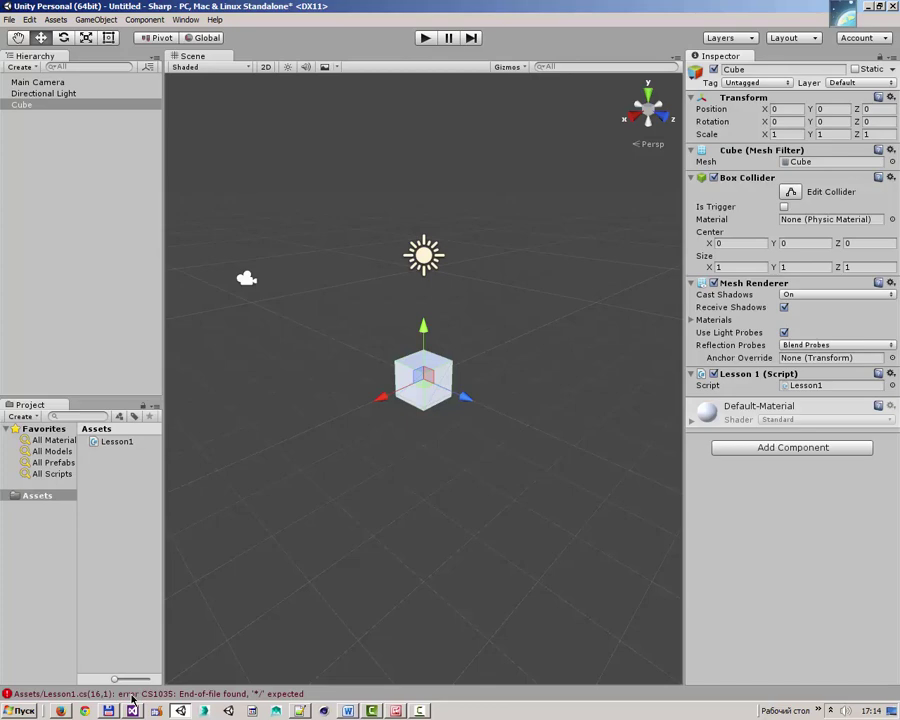
# Open Unity's Console to view the CS1035 and CS8025 errors for Lesson1.cs
pyautogui.click(133, 698)
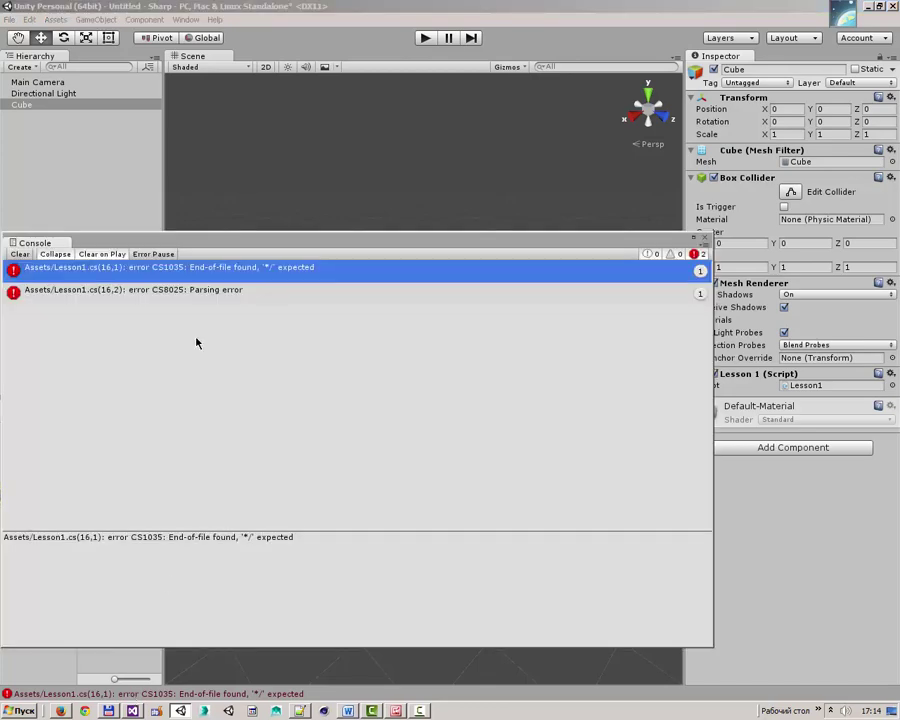
pyautogui.click(193, 22)
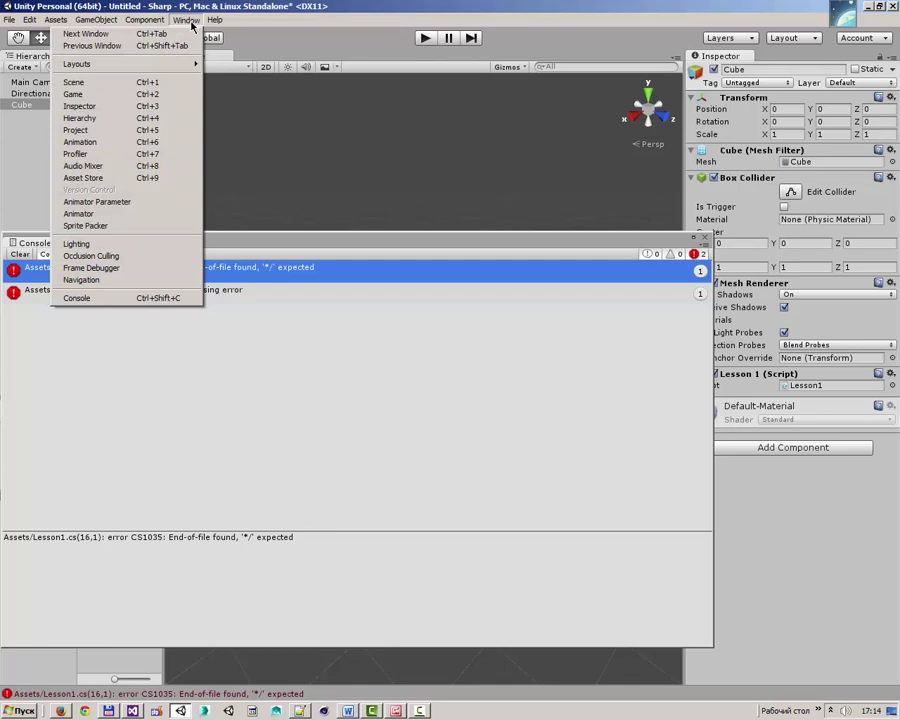
pyautogui.moveTo(145, 20)
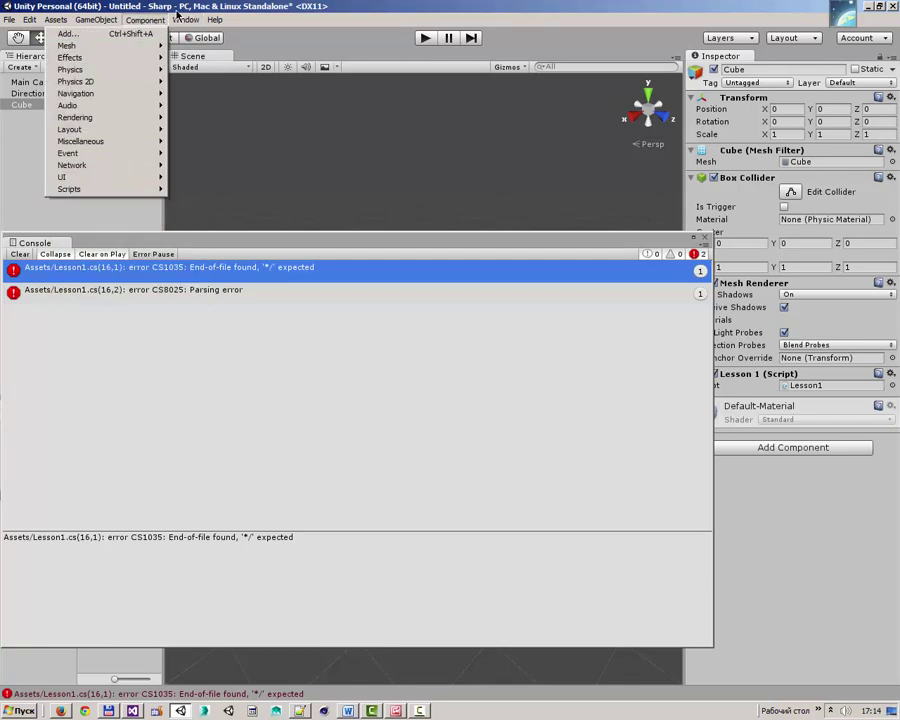
pyautogui.click(106, 376)
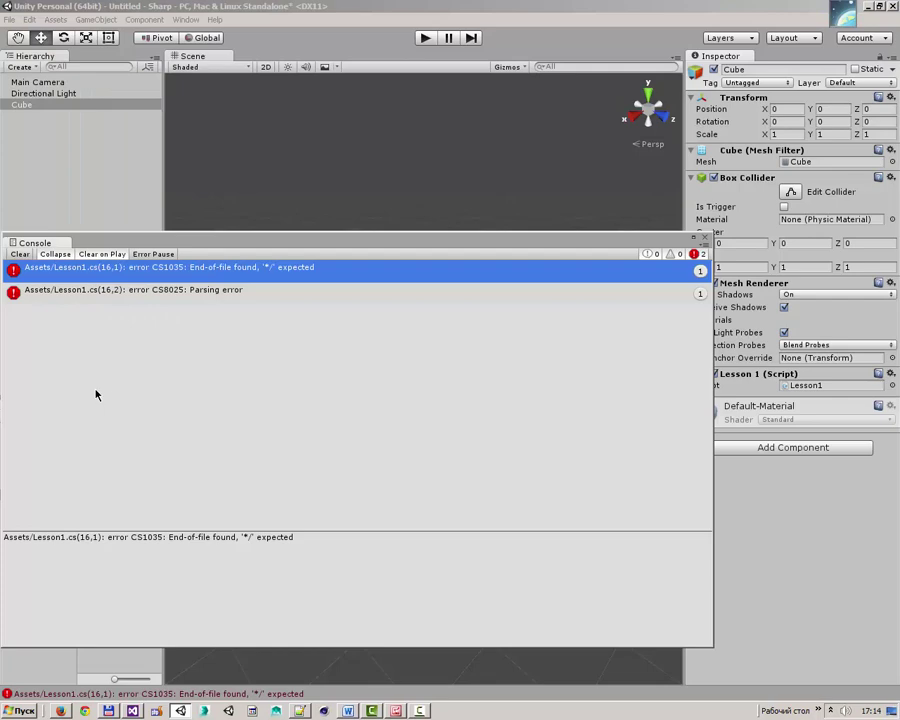
# Close the Start comment with */ after 'initialization' on line 6 and save Lesson1.cs
pyautogui.doubleClick(124, 282)
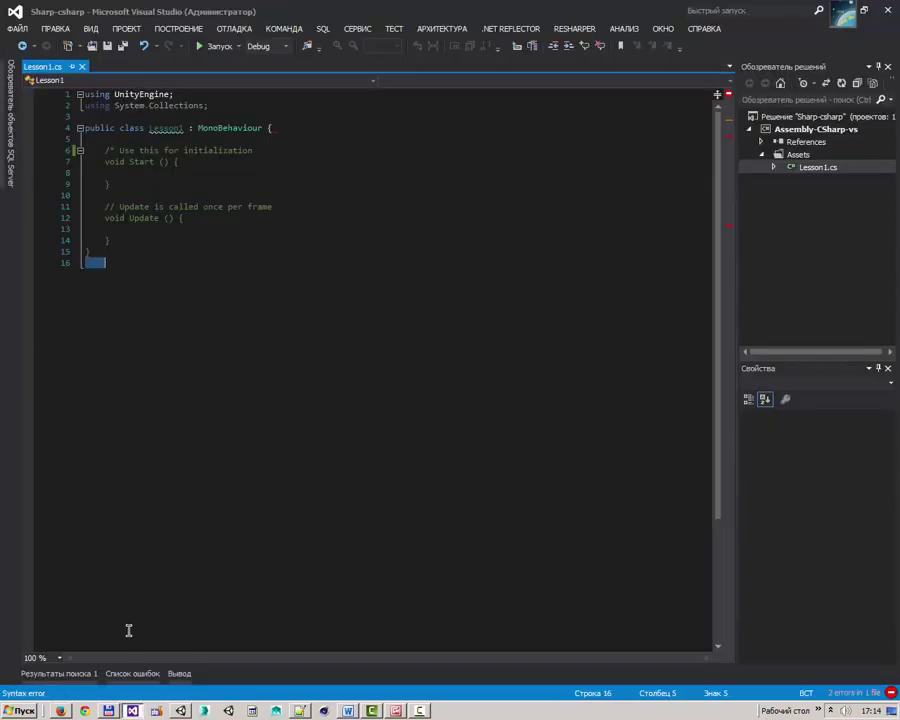
pyautogui.hotkey('alt', 'Tab')
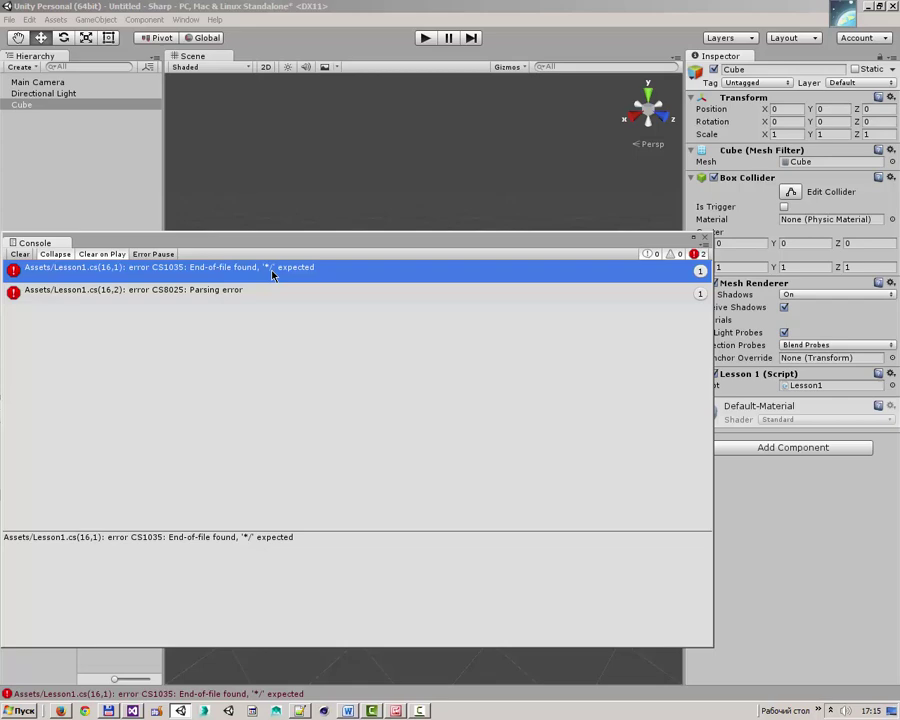
pyautogui.click(134, 712)
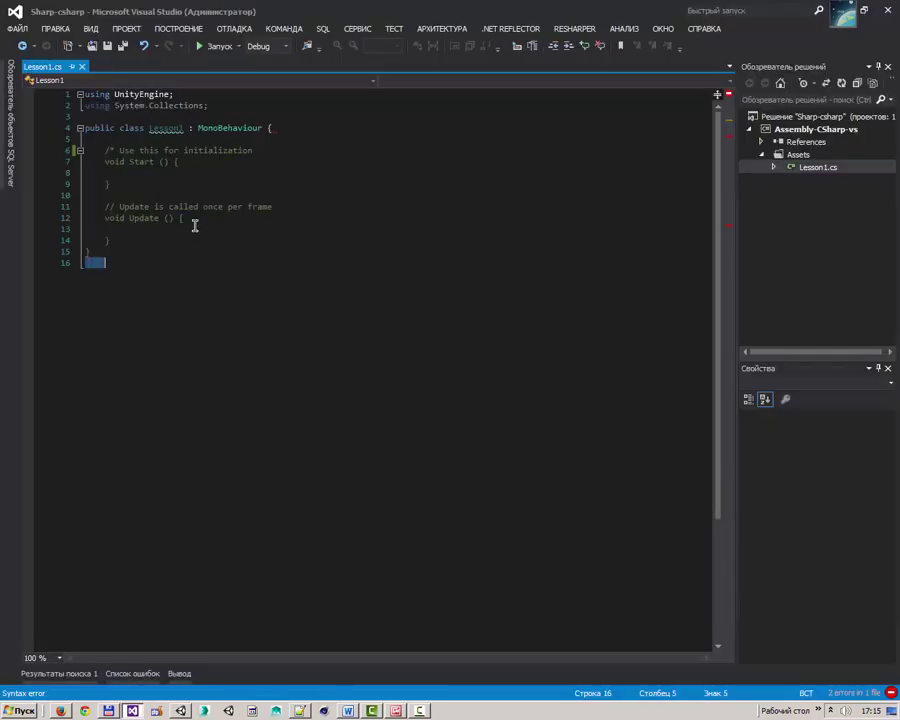
pyautogui.click(287, 146)
pyautogui.write('*/')
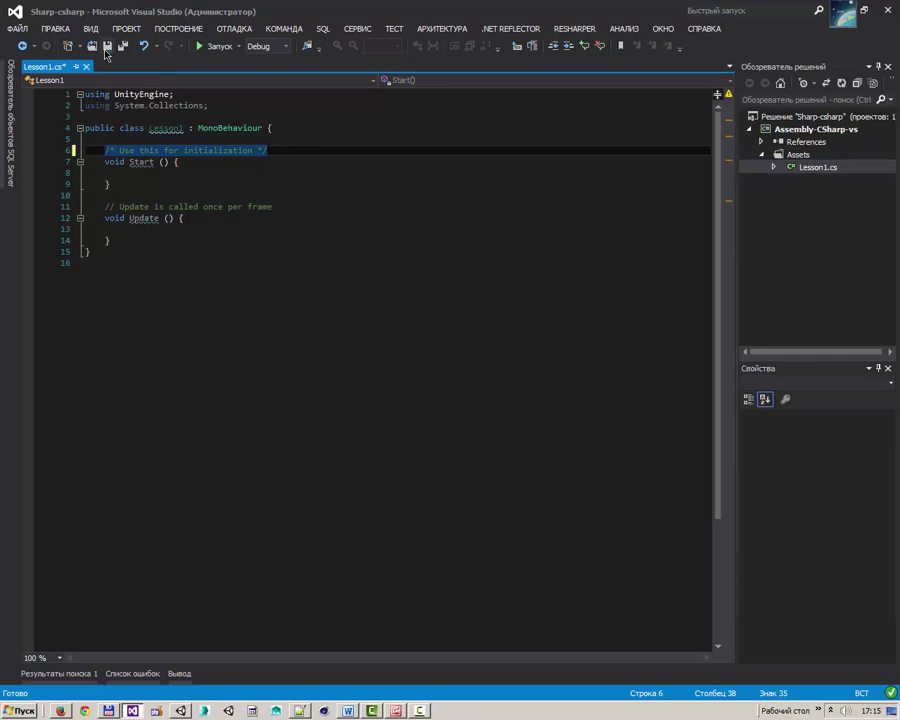
pyautogui.hotkey('ctrl', 's')
# Switch to Unity so the corrected Lesson1.cs recompiles without errors
pyautogui.click(180, 711)
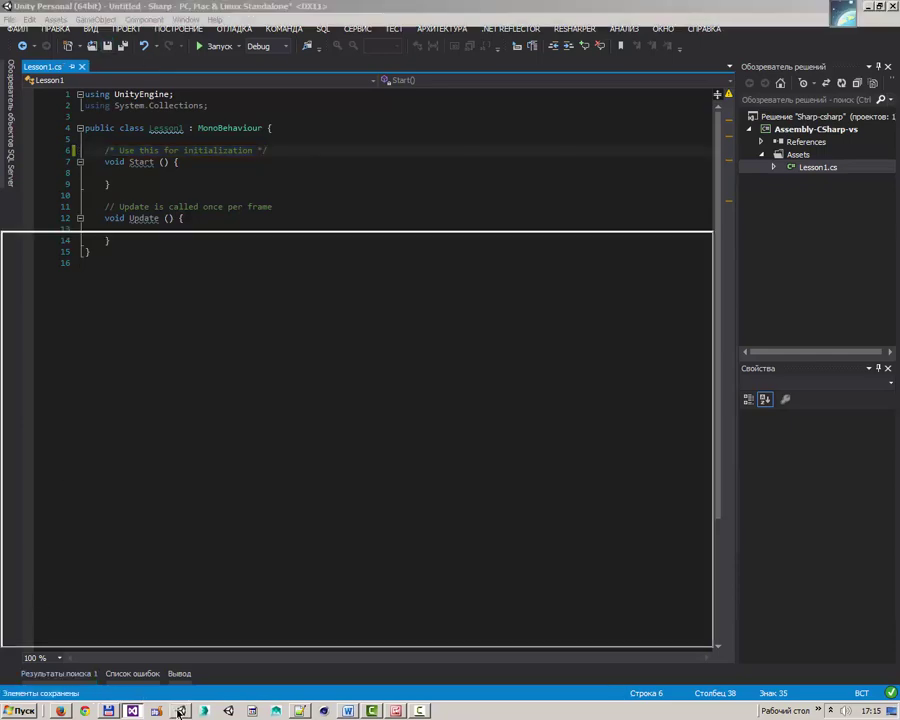